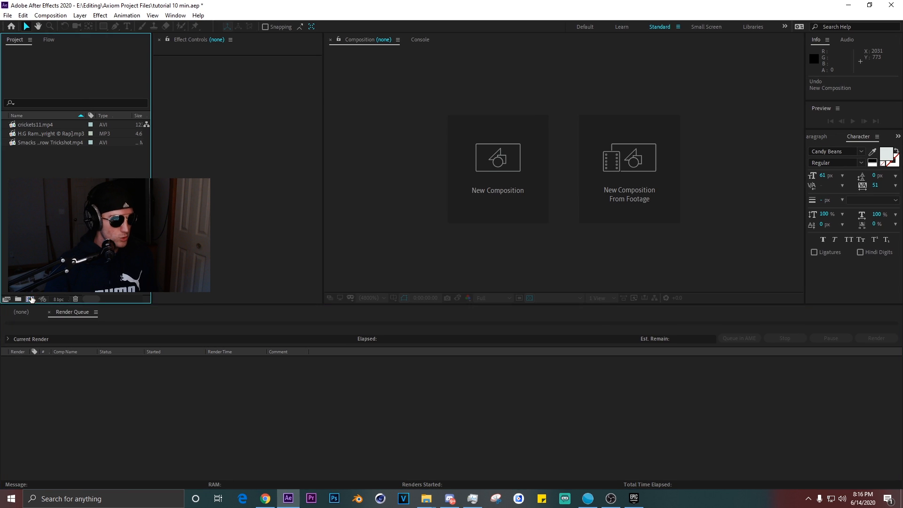
# Create a new HDTV 1080 24 composition and name it MAIN.
pyautogui.click(466, 209)
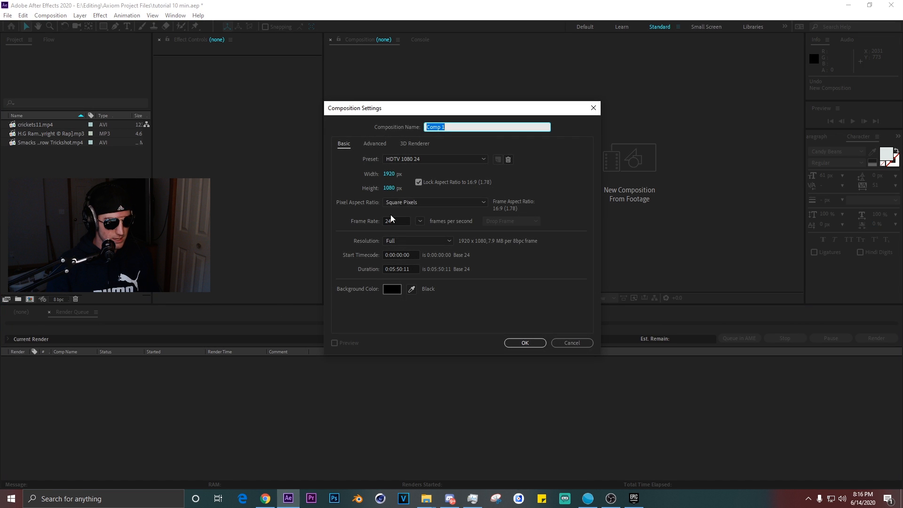
pyautogui.click(525, 343)
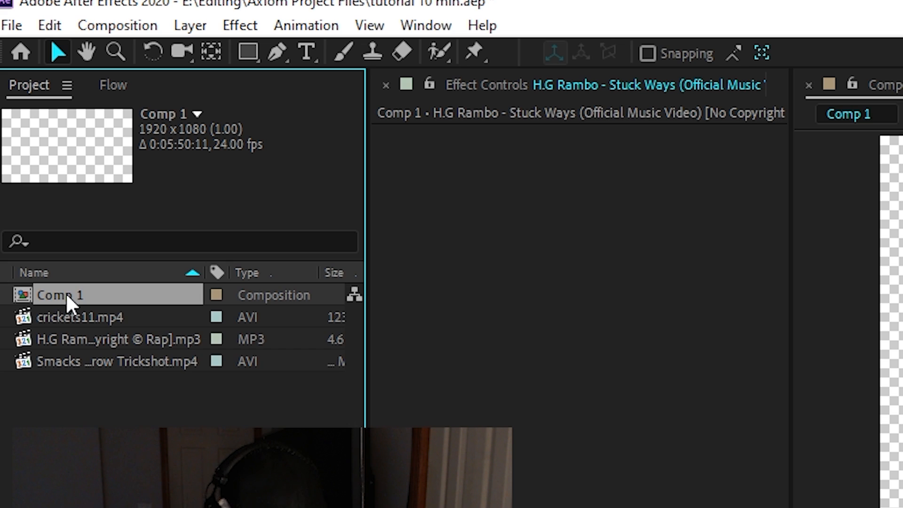
pyautogui.write('MA')
# Trim the composition to the work area.
pyautogui.rightClick(394, 163)
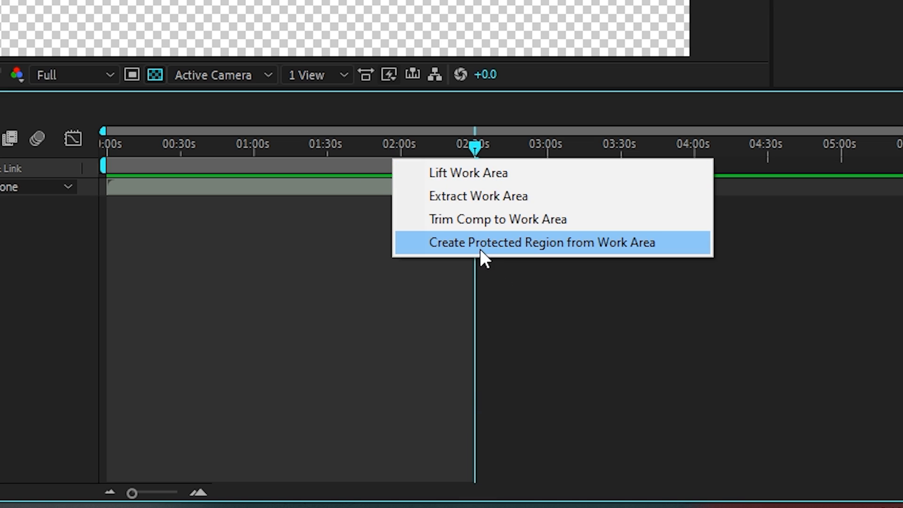
pyautogui.click(457, 221)
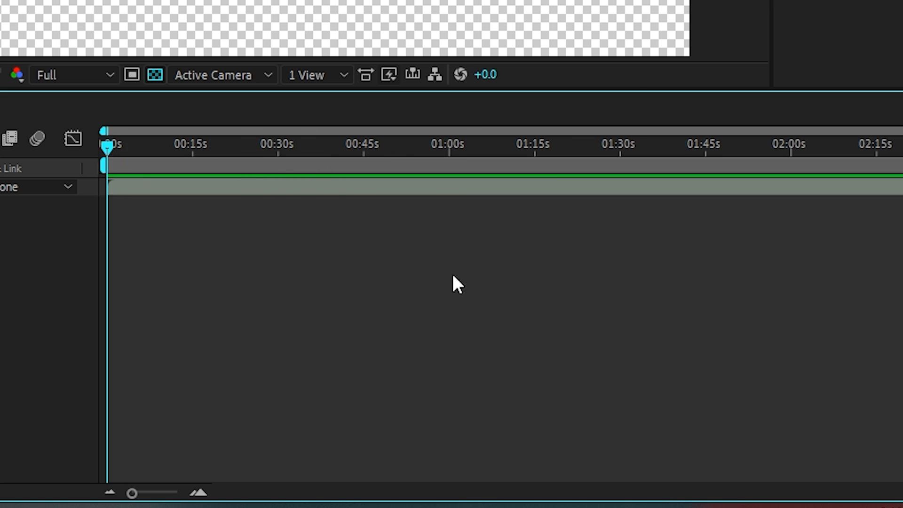
# Add a new black solid layer to the composition.
pyautogui.hotkey('ctrl', 'y')
pyautogui.press('Return')
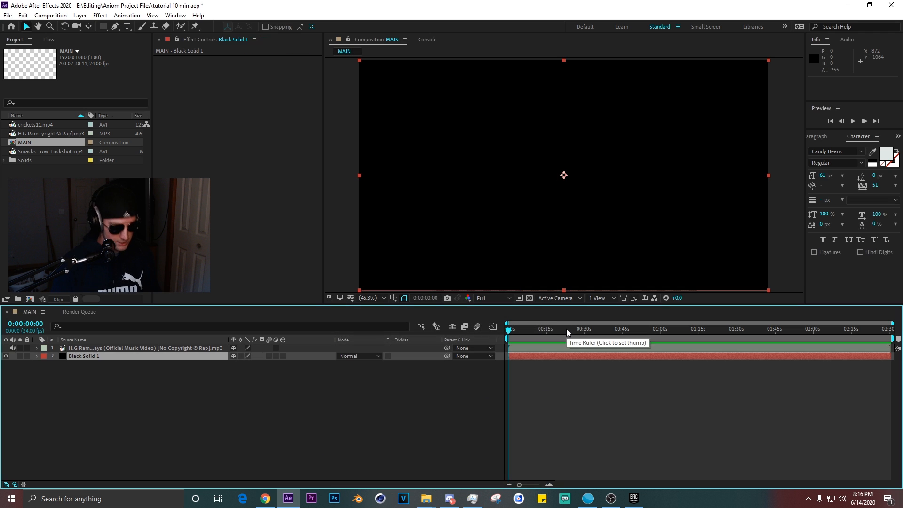
# Reveal the waveform of the music layer and zoom the timeline in on it.
pyautogui.click(183, 349)
pyautogui.press('l')
pyautogui.press('l')
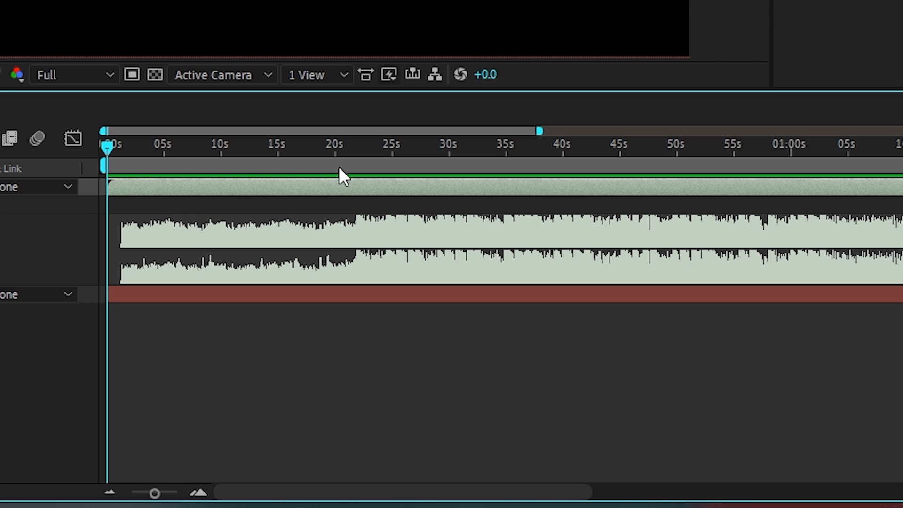
pyautogui.click(605, 331)
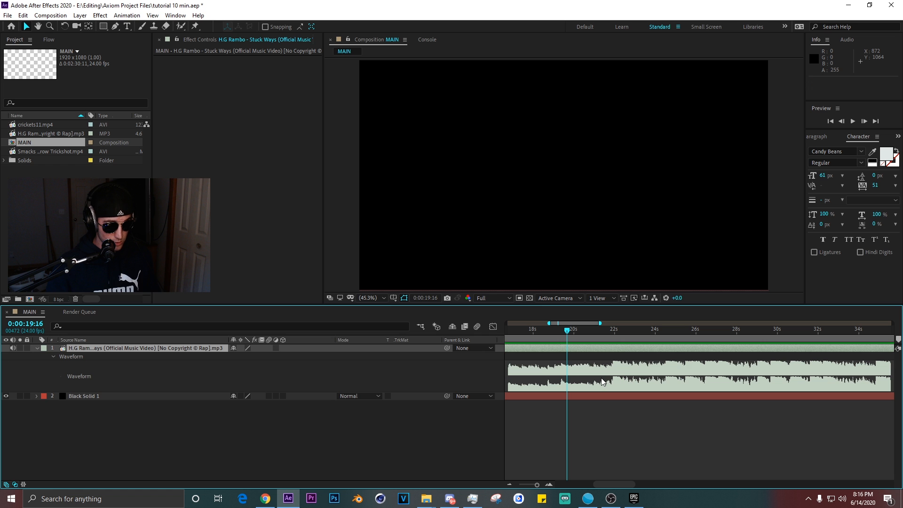
pyautogui.click(601, 378)
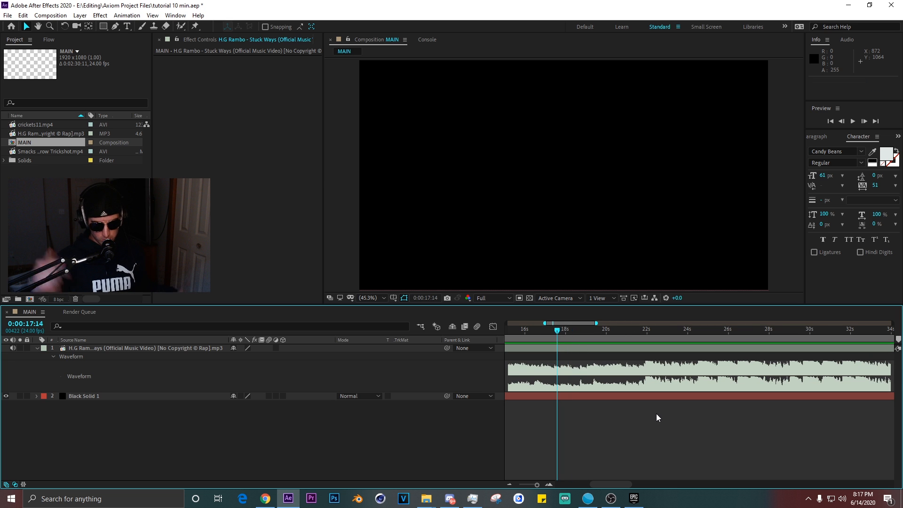
# Preview the audio and drop composition markers on the beats.
pyautogui.press('KP_Decimal')
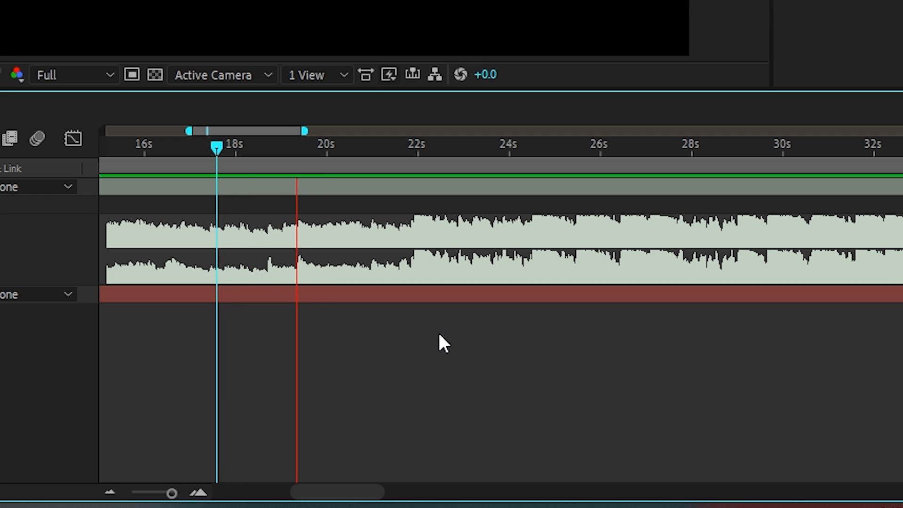
pyautogui.press('KP_Multiply')
pyautogui.press('KP_Multiply')
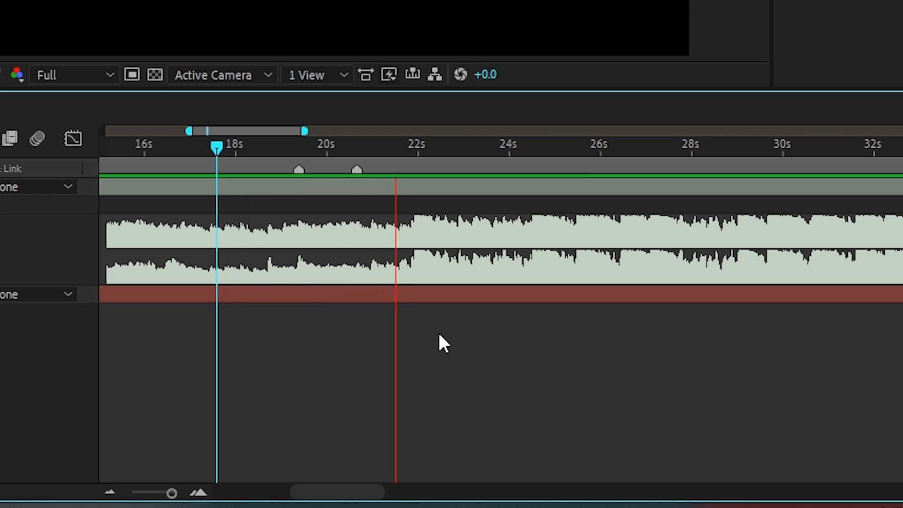
pyautogui.press('KP_Multiply')
pyautogui.scroll(2, 625, 365)
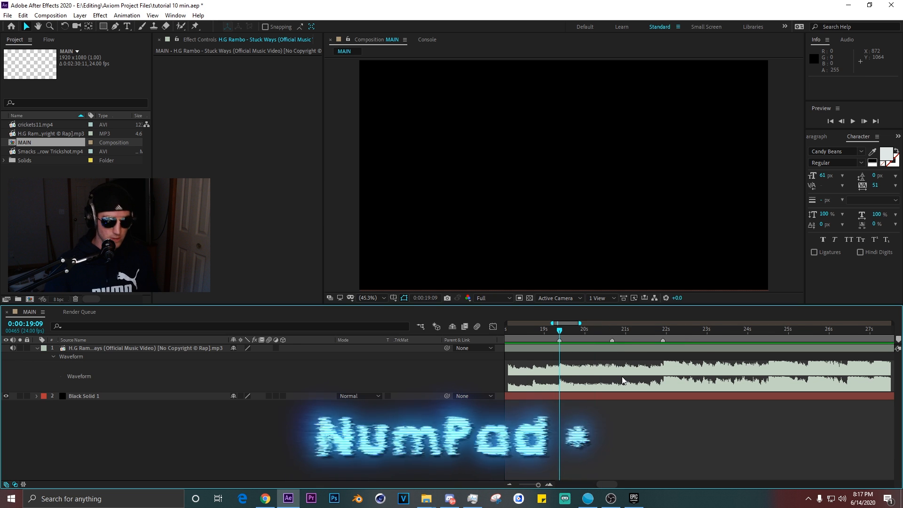
pyautogui.scroll(-3, 657, 331)
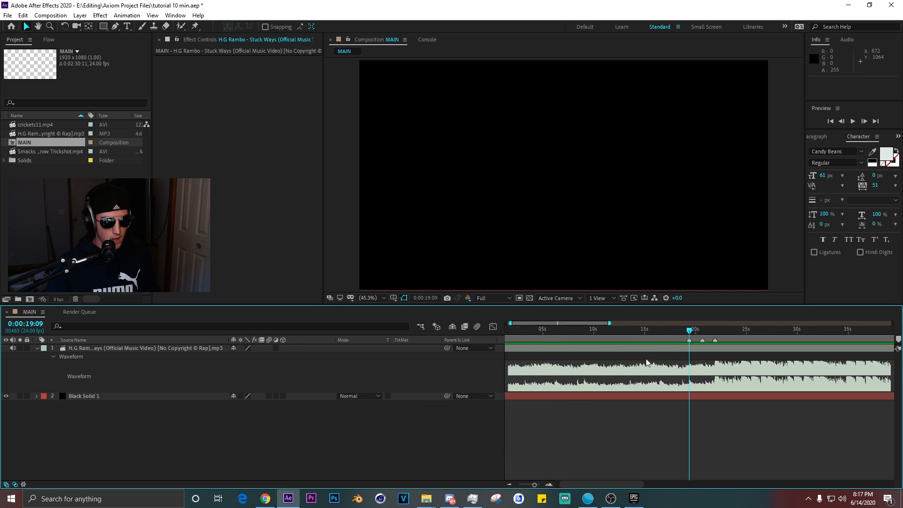
# Add the cricket11.mp4 clip from the project to the timeline.
pyautogui.moveTo(36, 125)
pyautogui.mouseDown()
pyautogui.moveTo(615, 365)
pyautogui.moveTo(606, 393)
pyautogui.mouseUp()
pyautogui.scroll(-1, 626, 395)
pyautogui.scroll(3, 626, 367)
pyautogui.click(622, 330)
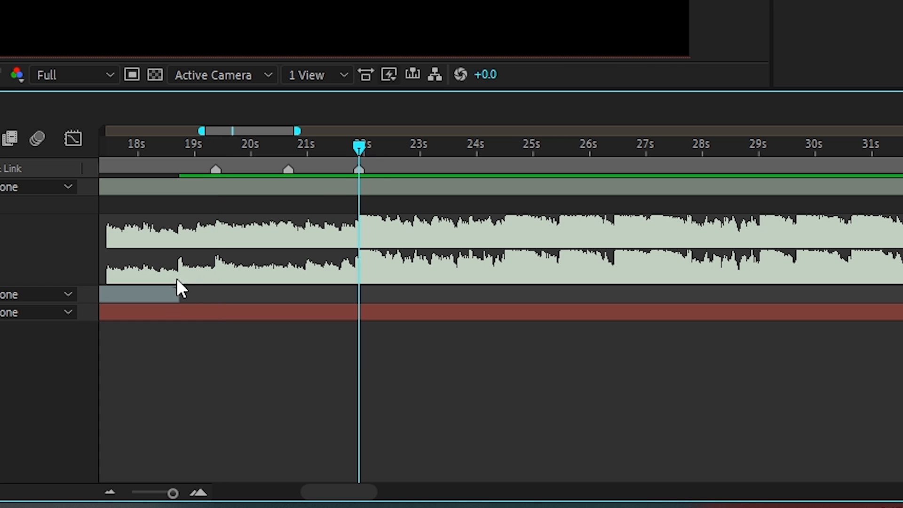
# Slide the clip to line up with a beat marker and split the layer at the current time.
pyautogui.moveTo(181, 288); pyautogui.dragTo(389, 284)
pyautogui.scroll(2, 389, 284)
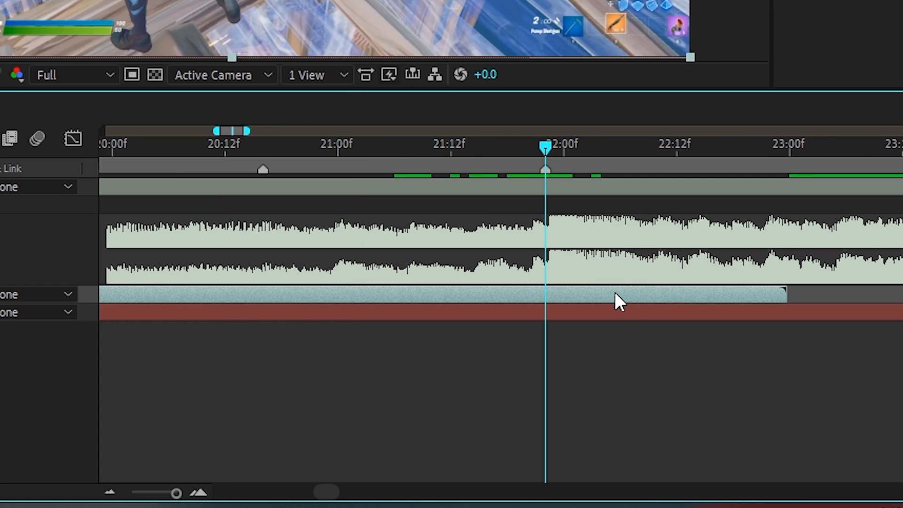
pyautogui.hotkey('ctrl', 'shift', 'd')
pyautogui.scroll(-2, 629, 151)
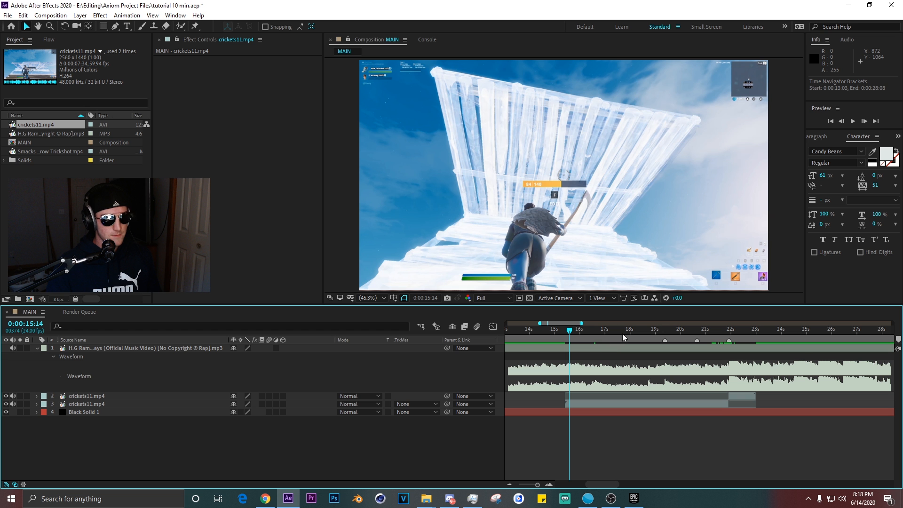
# Enable time remapping on the lower cricket11.mp4 layer.
pyautogui.moveTo(565, 329)
pyautogui.mouseDown()
pyautogui.moveTo(629, 332)
pyautogui.moveTo(553, 333)
pyautogui.mouseUp()
pyautogui.scroll(-2, 610, 373)
pyautogui.scroll(2, 610, 376)
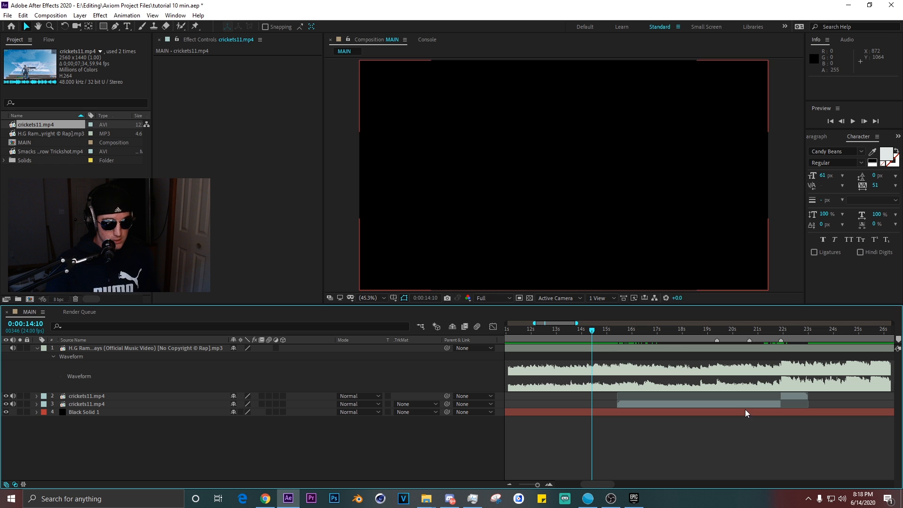
pyautogui.click(746, 405)
pyautogui.hotkey('ctrl', 'alt', 't')
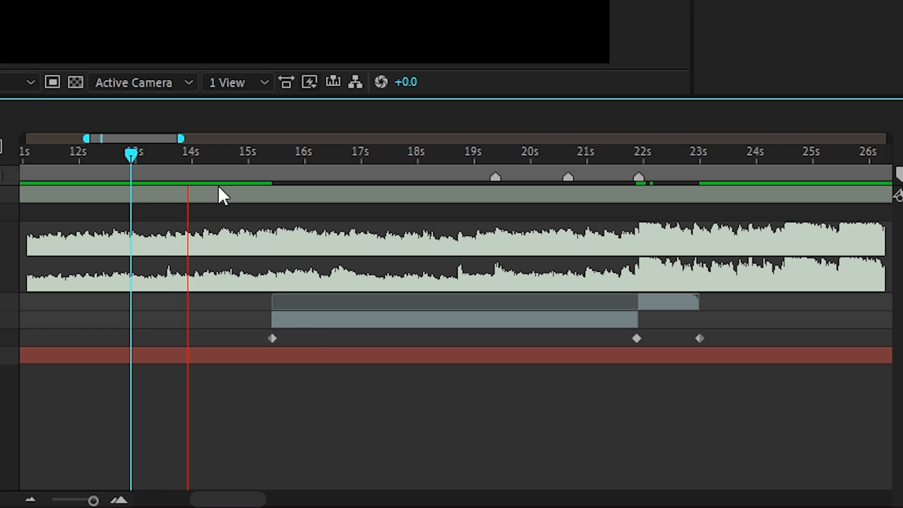
# Nudge the remapped cricket11.mp4 layer slightly earlier in the timeline.
pyautogui.click(202, 165)
pyautogui.click(601, 332)
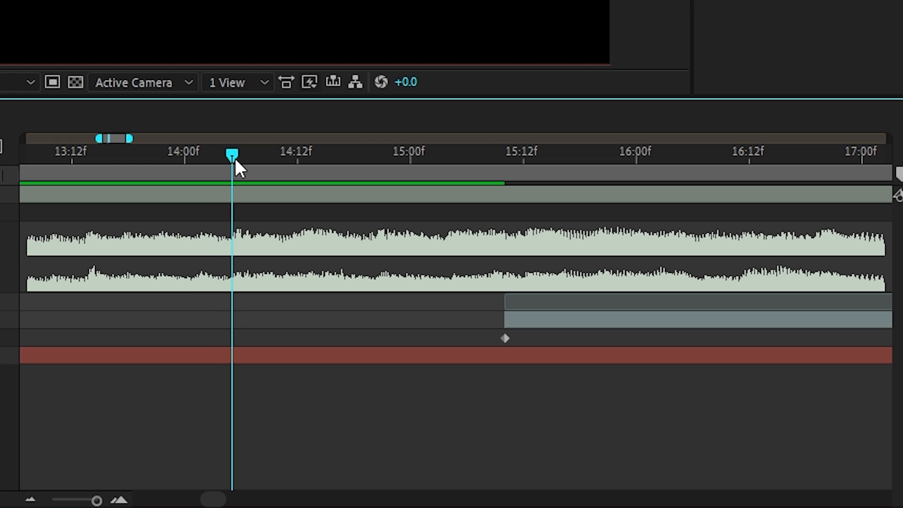
pyautogui.moveTo(618, 405); pyautogui.dragTo(595, 404)
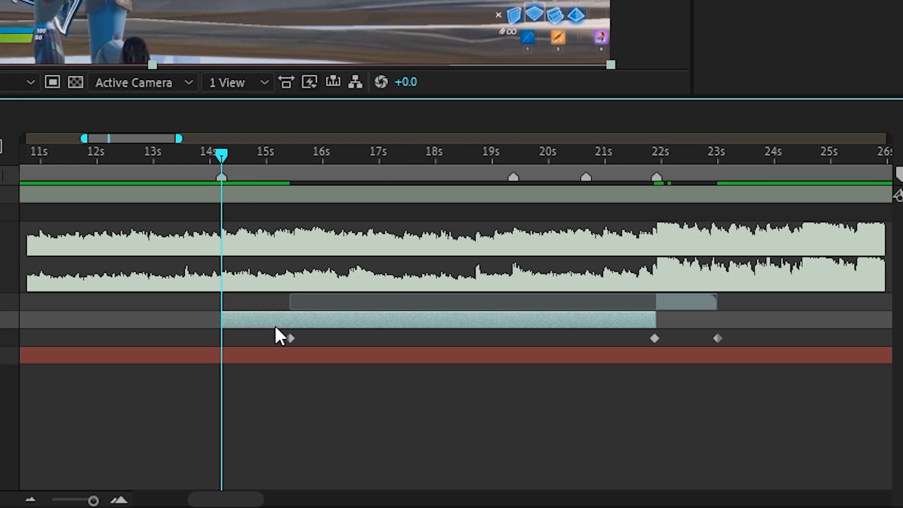
pyautogui.scroll(1, 275, 326)
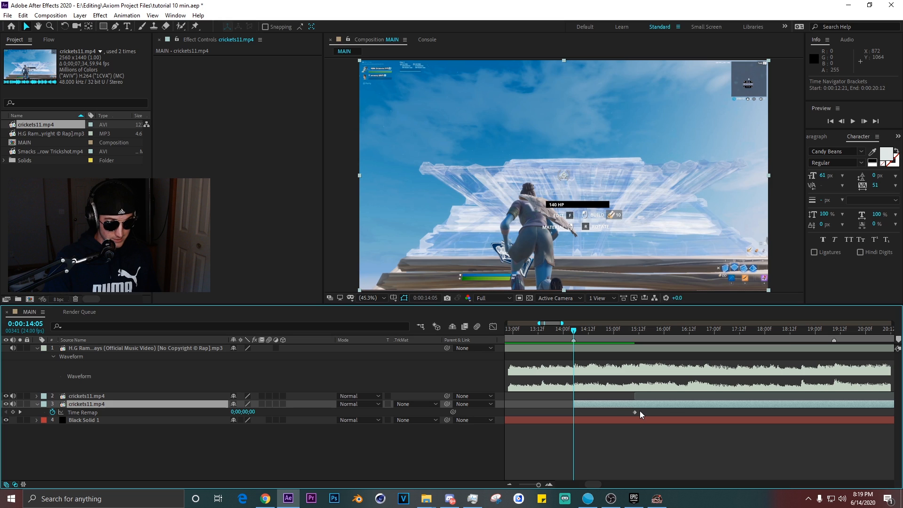
# Preview the remapped clip against the music.
pyautogui.moveTo(291, 338); pyautogui.dragTo(221, 338)
pyautogui.scroll(-1, 285, 334)
pyautogui.scroll(1, 363, 322)
pyautogui.scroll(-1, 597, 360)
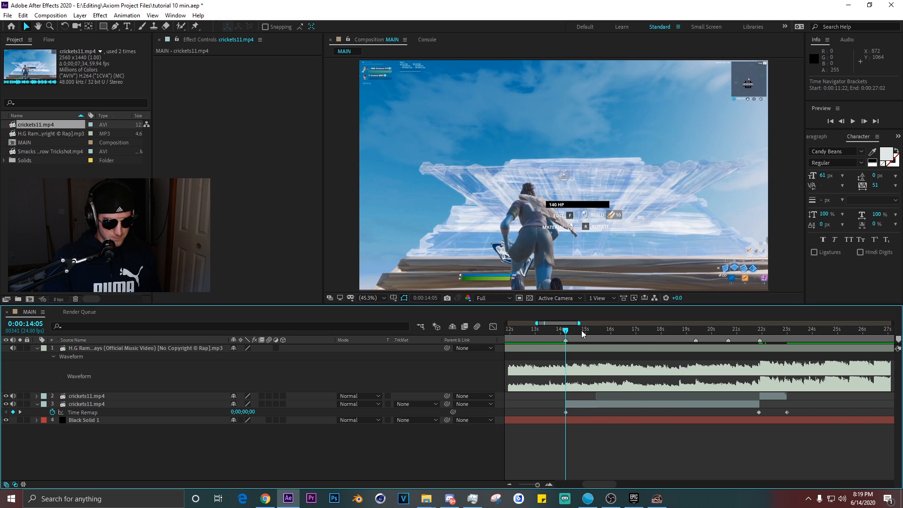
pyautogui.moveTo(567, 330)
pyautogui.mouseDown()
pyautogui.moveTo(595, 329)
pyautogui.moveTo(558, 330)
pyautogui.mouseUp()
pyautogui.press('space')
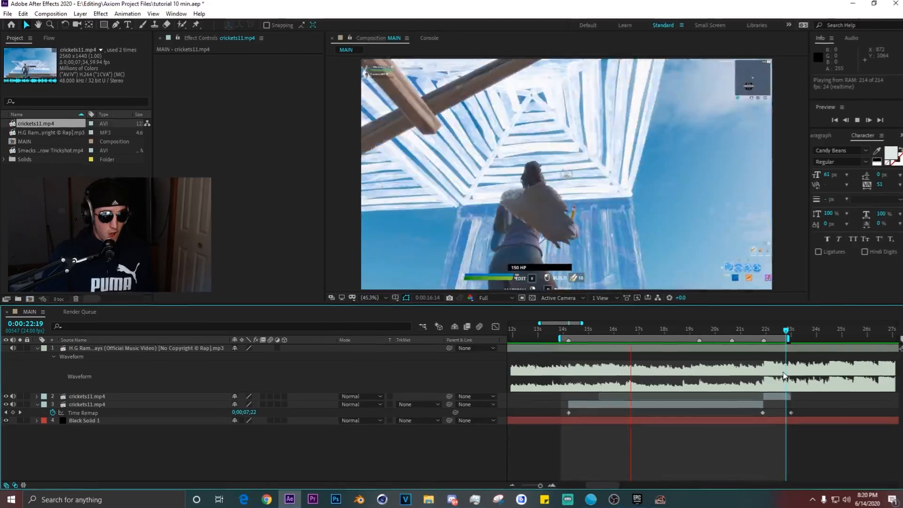
pyautogui.press('space')
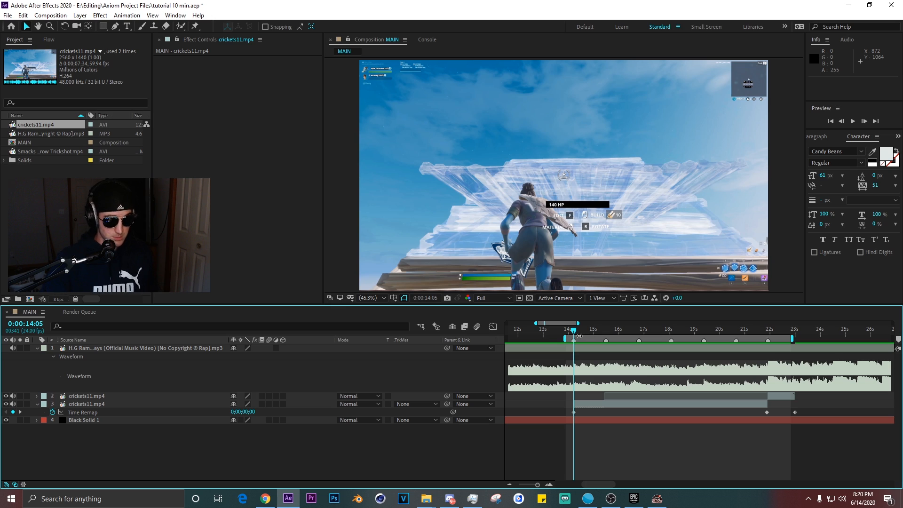
# Add a beat marker, set time-remap keyframes on the markers, and apply Easy Ease to all keyframes.
pyautogui.press('KP_Multiply')
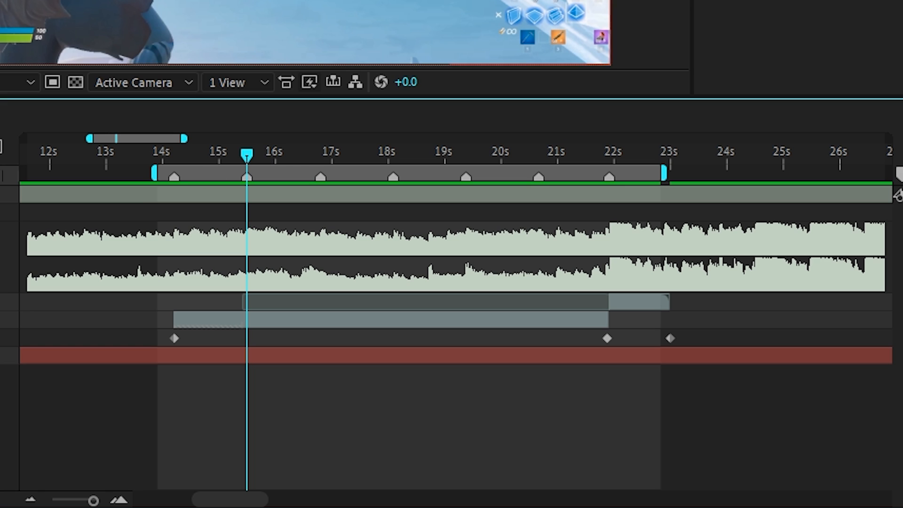
pyautogui.click(8, 418)
pyautogui.moveTo(246, 156); pyautogui.dragTo(321, 156)
pyautogui.click(8, 417)
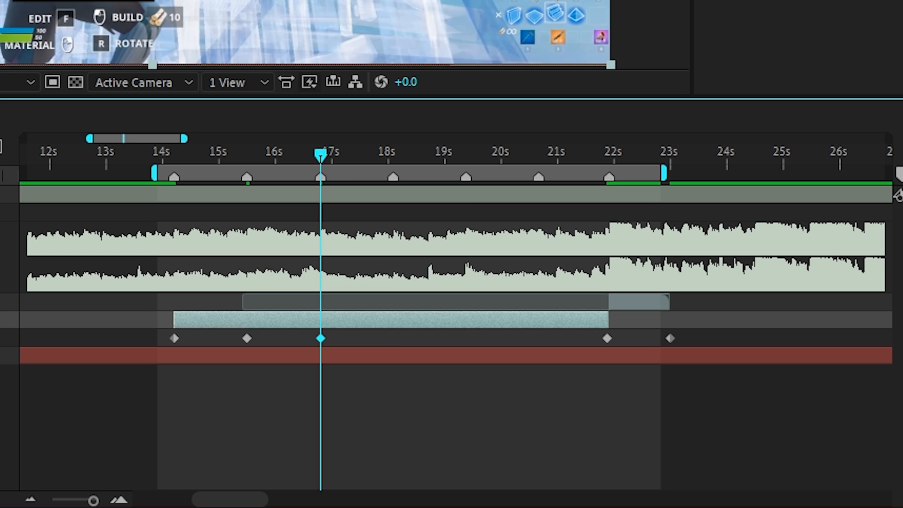
pyautogui.moveTo(640, 329); pyautogui.dragTo(146, 354)
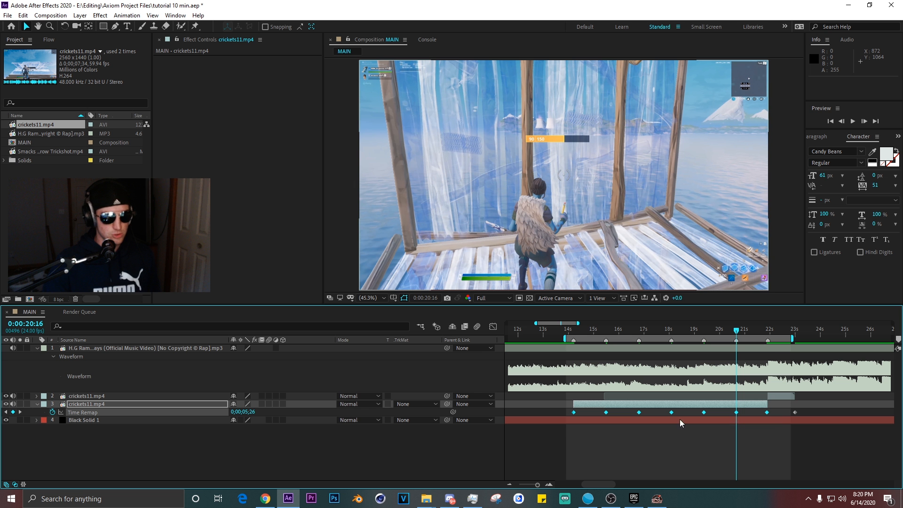
pyautogui.press('F9')
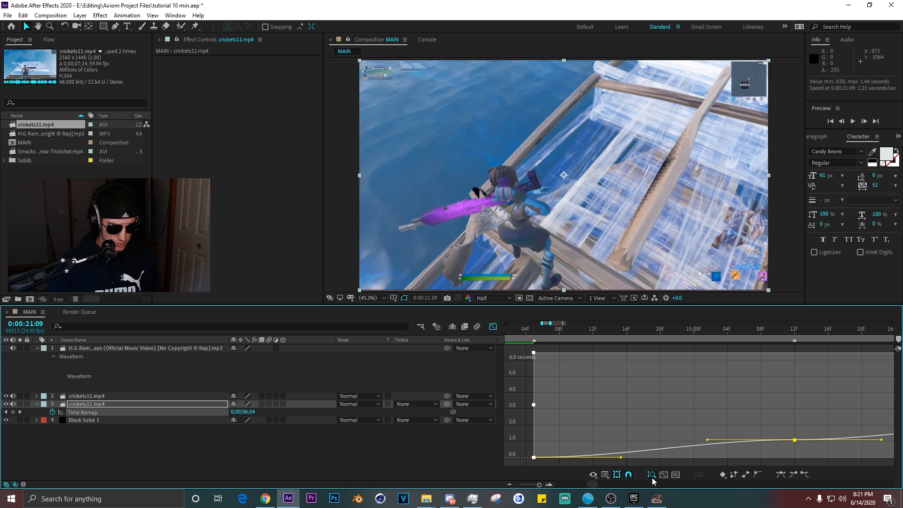
# Open the graph editor and reshape the time-remap curve's keyframe handles into a speed ramp.
pyautogui.click(652, 475)
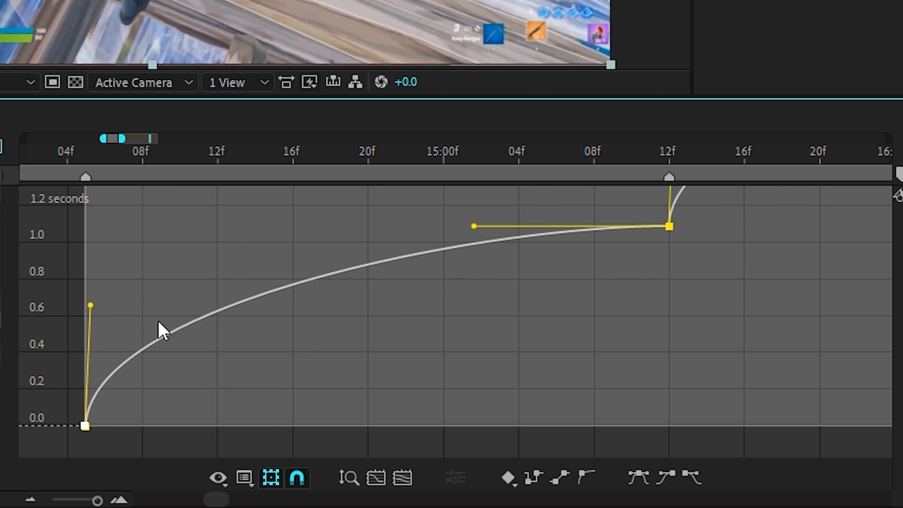
pyautogui.scroll(-2, 274, 336)
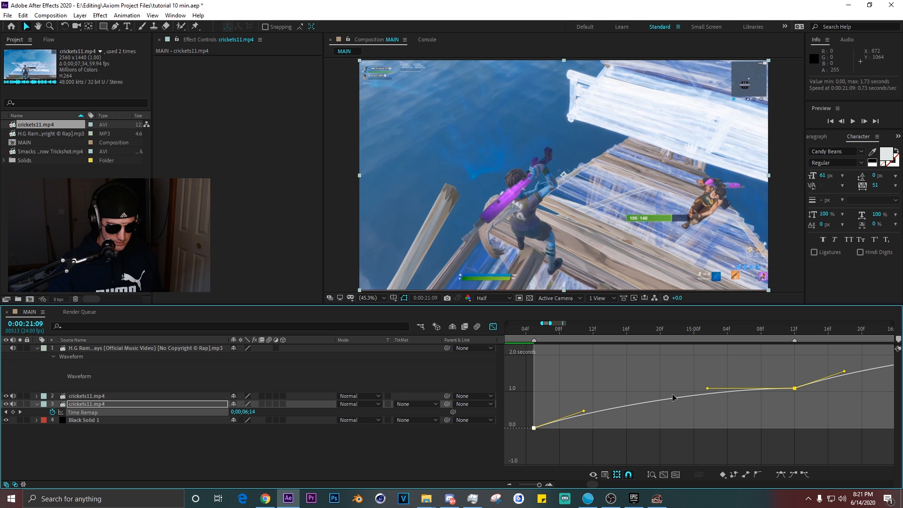
pyautogui.scroll(1, 471, 301)
pyautogui.moveTo(783, 416); pyautogui.dragTo(740, 418)
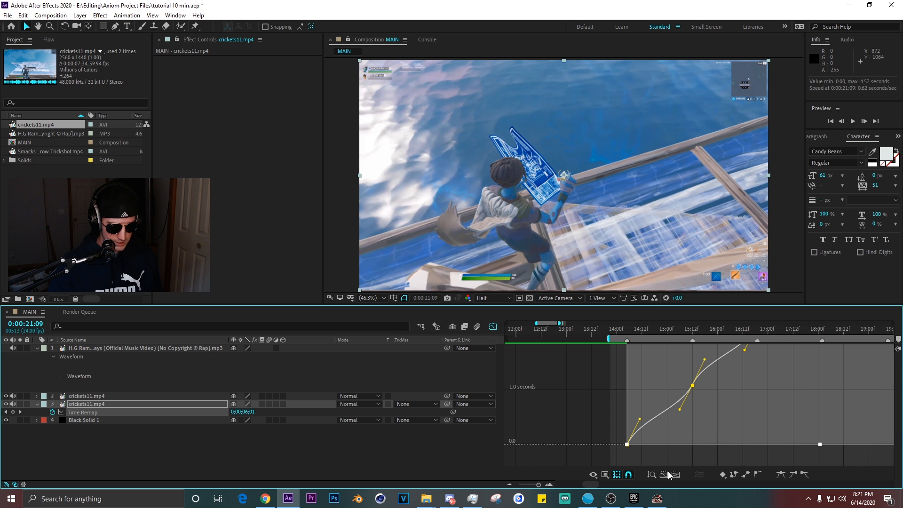
pyautogui.scroll(-3, 643, 463)
pyautogui.scroll(-4, 629, 406)
# Preview the speed ramp playback around the 21-second mark.
pyautogui.press('space')
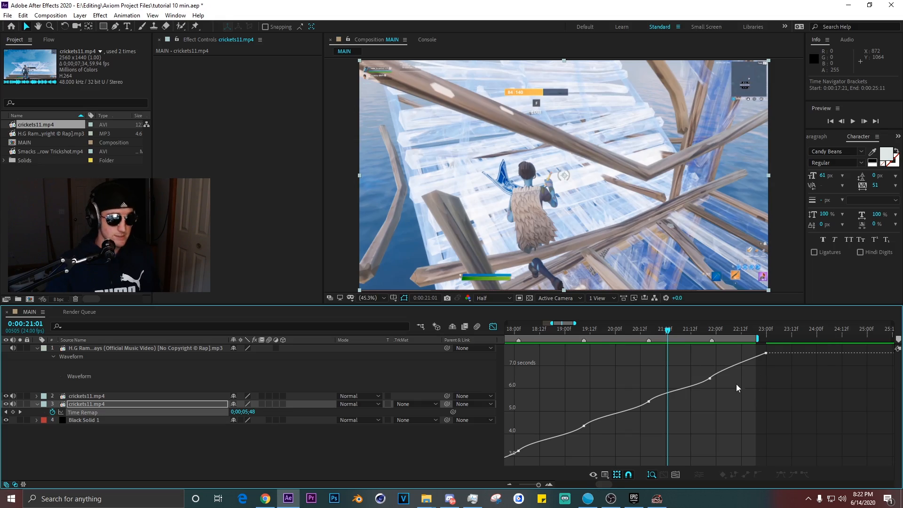
pyautogui.press('=')
pyautogui.moveTo(610, 330); pyautogui.dragTo(600, 331)
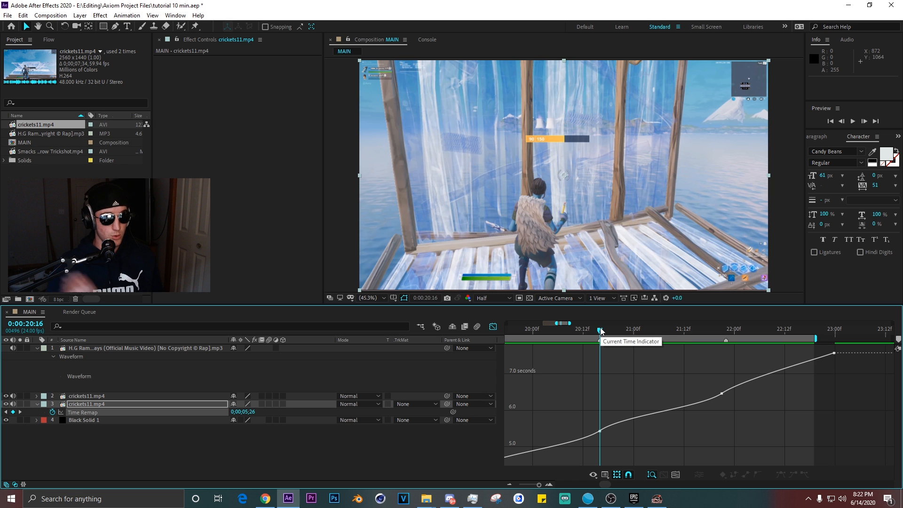
pyautogui.press('space')
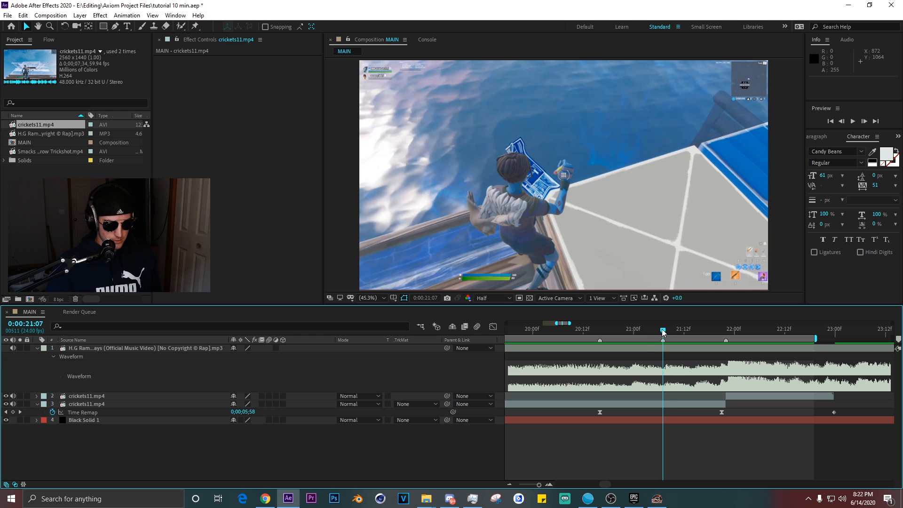
pyautogui.moveTo(663, 332)
pyautogui.mouseDown()
pyautogui.moveTo(727, 333)
pyautogui.moveTo(663, 330)
pyautogui.mouseUp()
# Add another time-remap keyframe at 0:00:21:07 and check it in the graph editor.
pyautogui.click(14, 412)
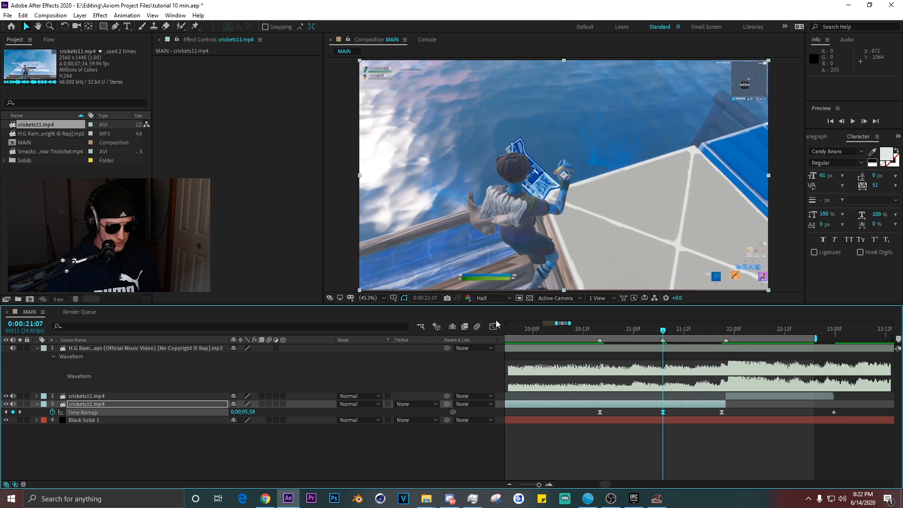
pyautogui.click(493, 326)
pyautogui.scroll(1, 685, 398)
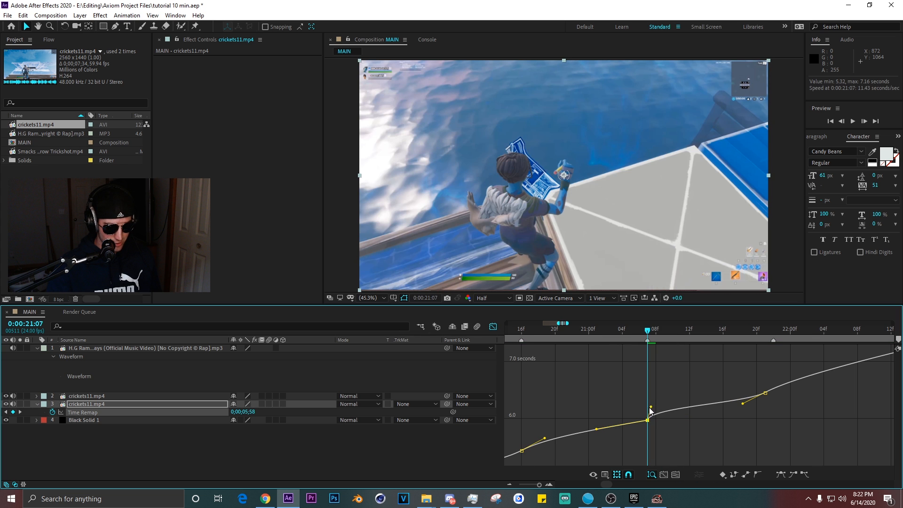
pyautogui.hotkey('shift', 'F3')
# Split the remapped cricket11.mp4 layer at the current time.
pyautogui.hotkey('ctrl', 'shift', 'd')
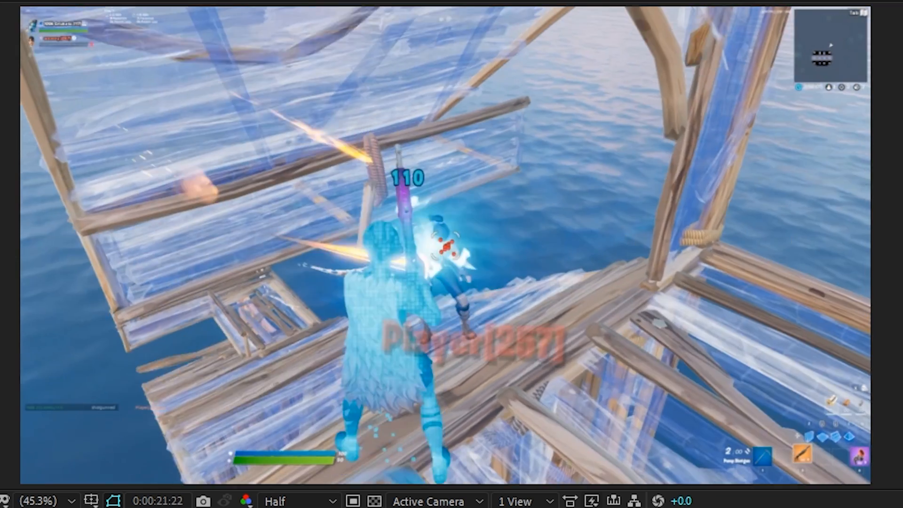
pyautogui.press('space')
# Add a new adjustment layer starting at 0:00:21:22 above the clips.
pyautogui.moveTo(601, 329); pyautogui.dragTo(652, 339)
pyautogui.hotkey('shift', 'F3')
pyautogui.scroll(-1, 612, 374)
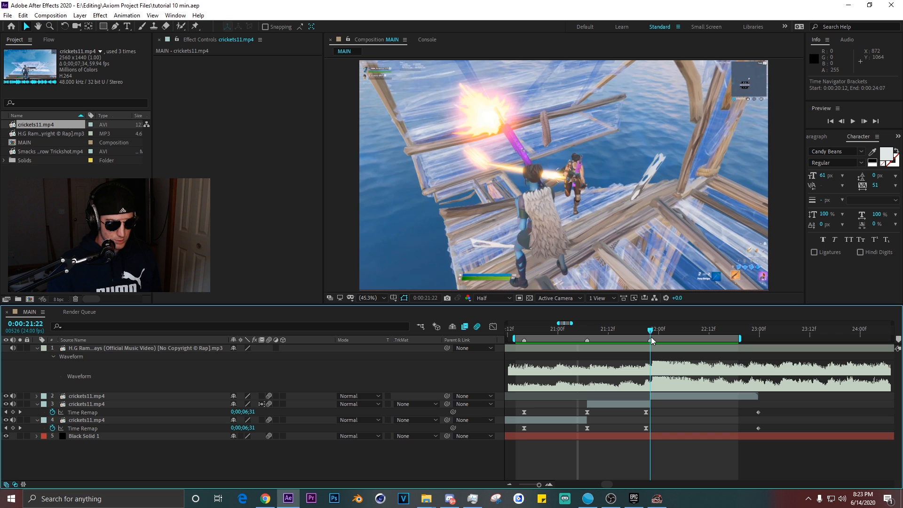
pyautogui.click(677, 393)
pyautogui.hotkey('ctrl', 'alt', 'y')
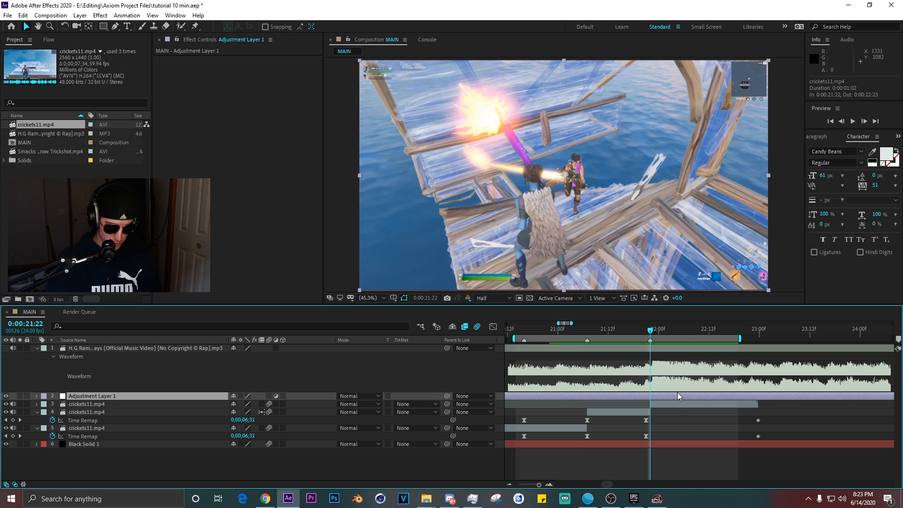
# Apply the S_Shake effect to the adjustment layer.
pyautogui.hotkey('ctrl', 'space')
pyautogui.write('sha')
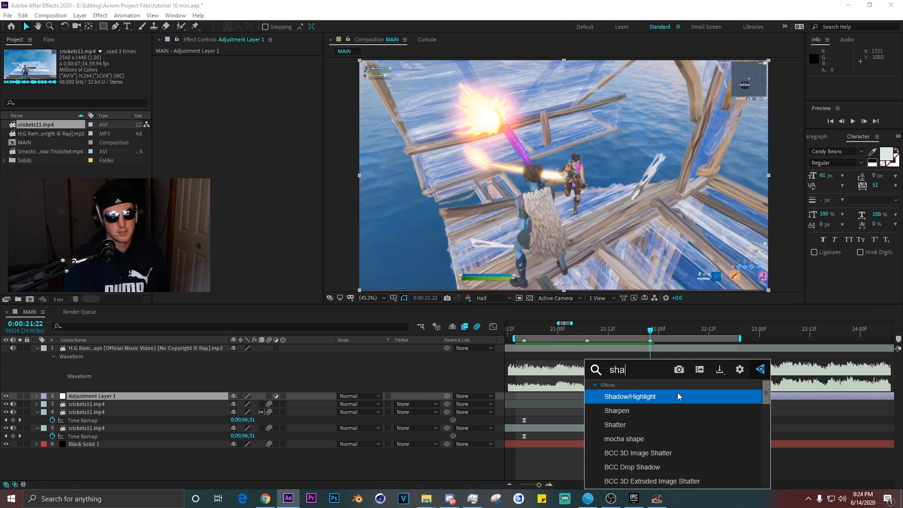
pyautogui.write('ke')
pyautogui.press('Down')
pyautogui.press('Down')
pyautogui.press('Down')
pyautogui.press('Return')
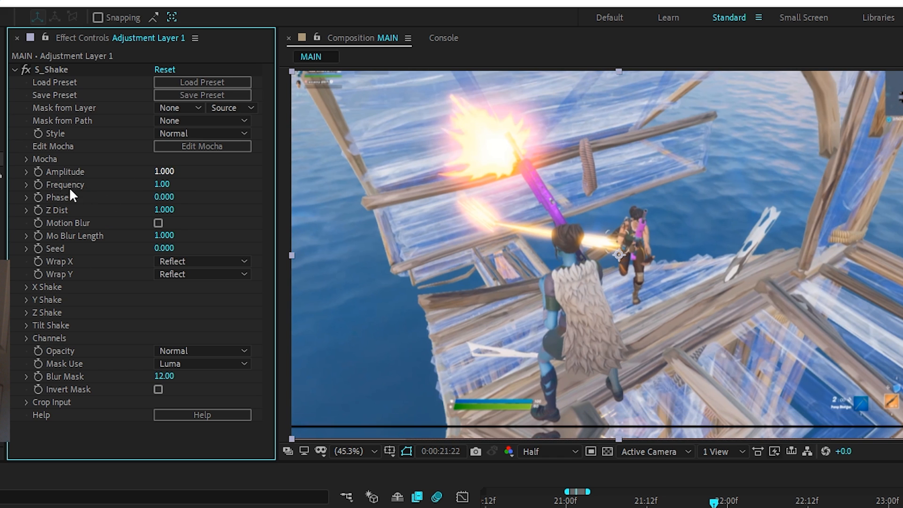
# Set S_Shake's X Rand Amp to 0, X Wave Amp to 36, Y Wave Amp to 72 and Y Wave Freq to 0.7.
pyautogui.click(26, 287)
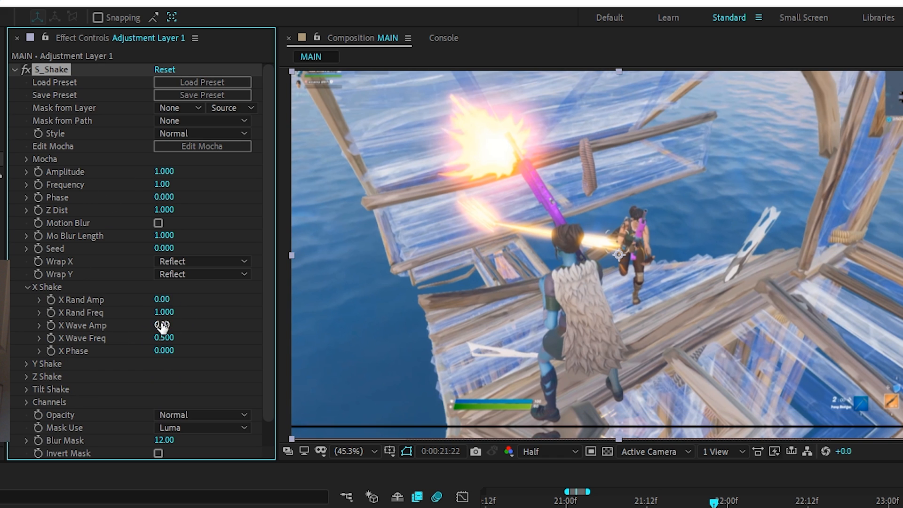
pyautogui.click(163, 325)
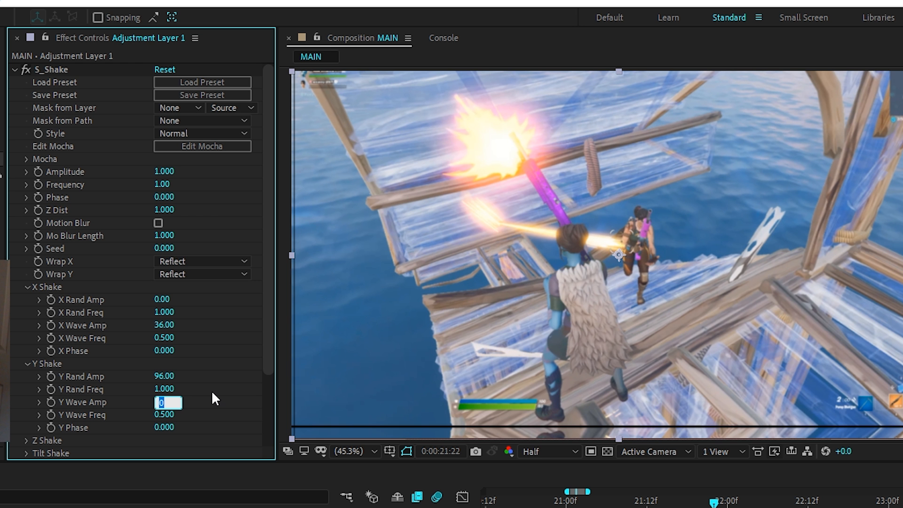
pyautogui.press('Tab')
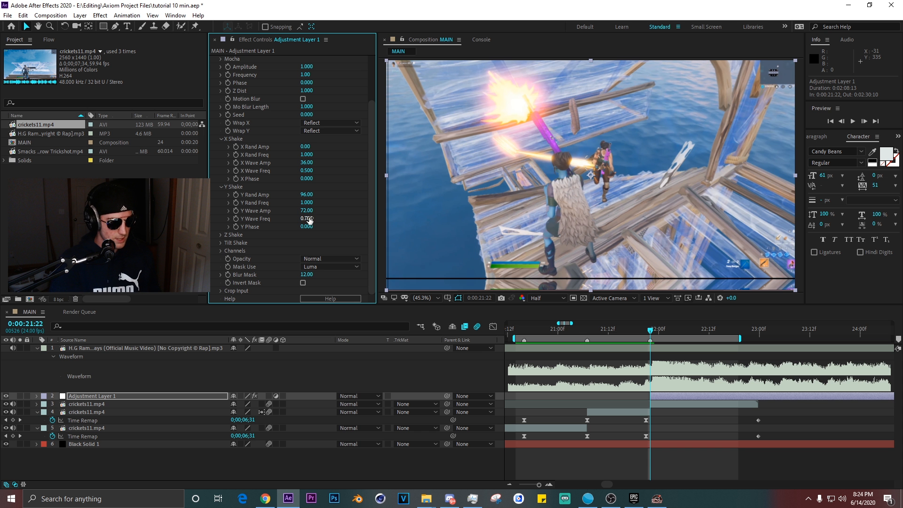
# Set S_Shake's Tilt Wave Amp to 6 and Tilt Wave Freq to 0.6.
pyautogui.click(221, 243)
pyautogui.click(305, 267)
pyautogui.write('6')
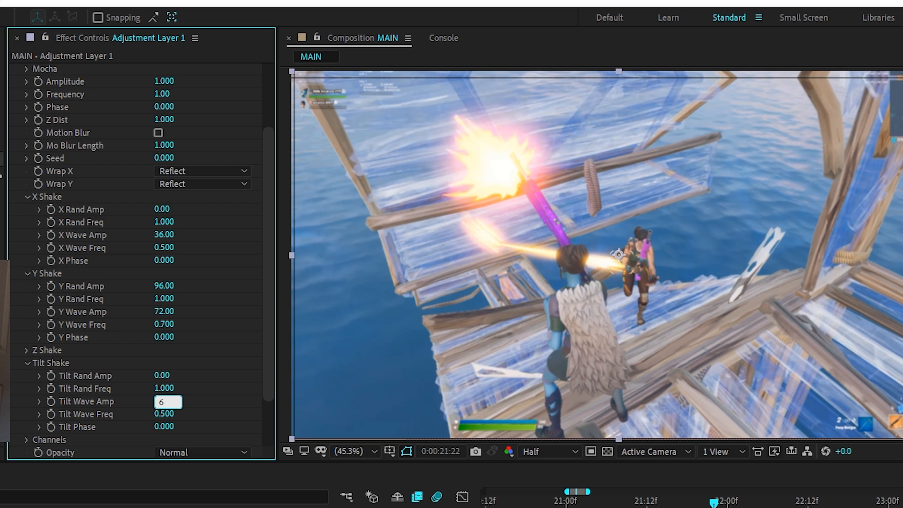
pyautogui.press('Tab')
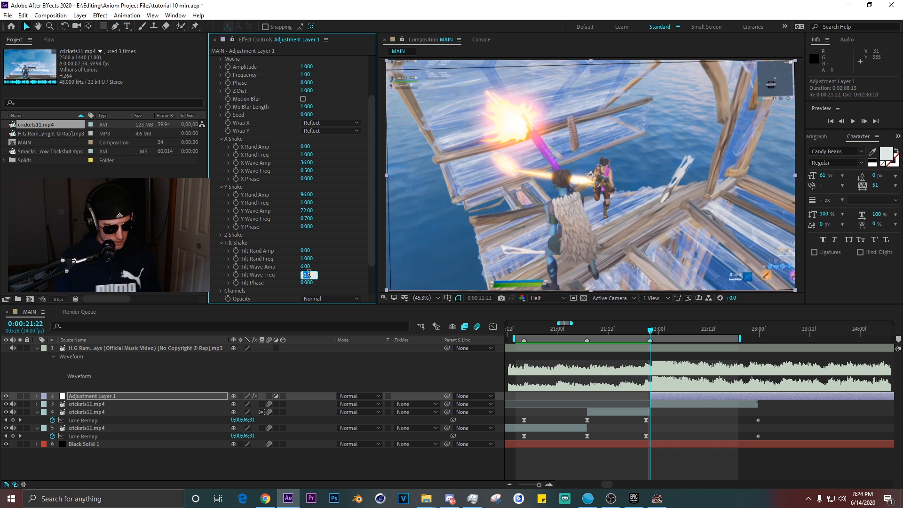
pyautogui.write('/')
pyautogui.press('BackSpace')
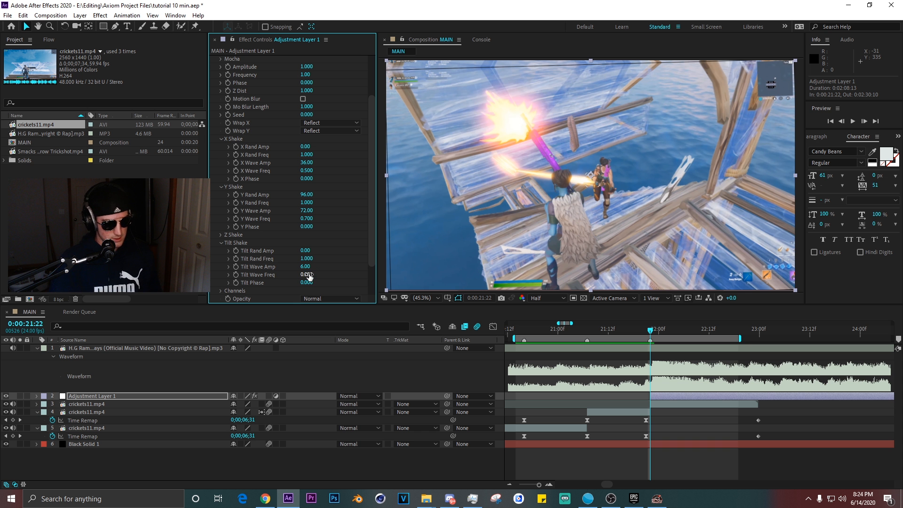
pyautogui.write('.6')
pyautogui.press('Return')
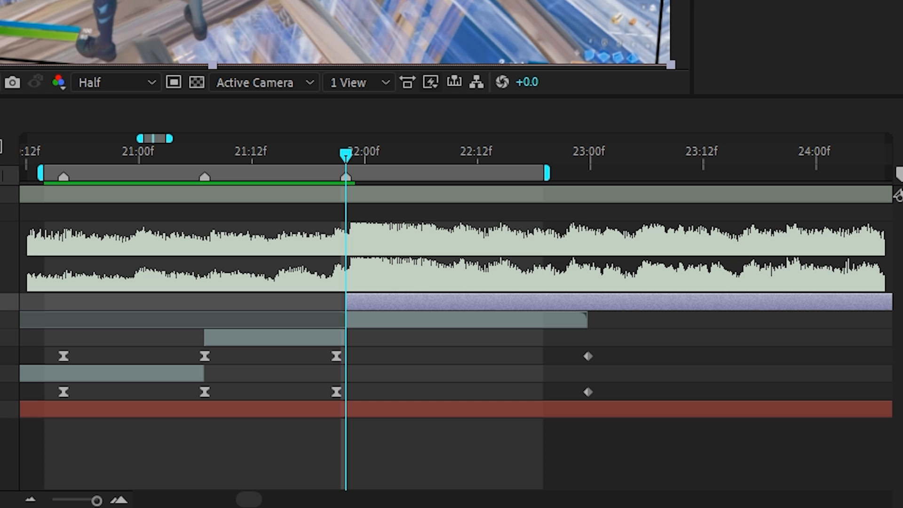
# Apply Motion Tile to the upper cricket11.mp4 layer with output width and height 333 and Mirror Edges on.
pyautogui.click(354, 316)
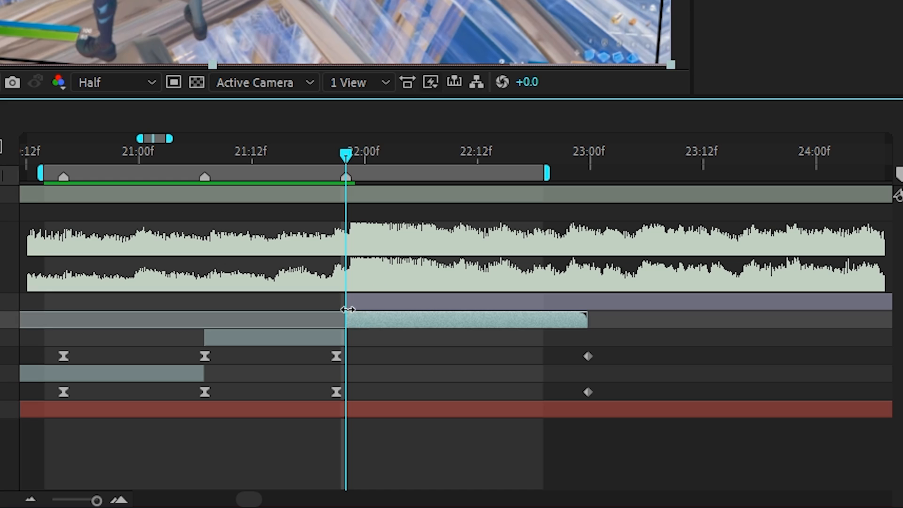
pyautogui.hotkey('ctrl', 'space')
pyautogui.write('motion')
pyautogui.press('Return')
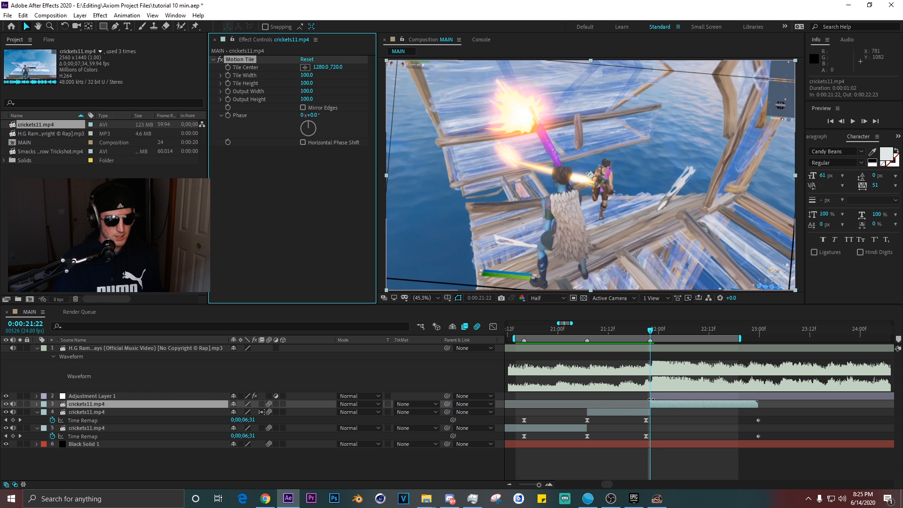
pyautogui.write('333')
pyautogui.click(158, 146)
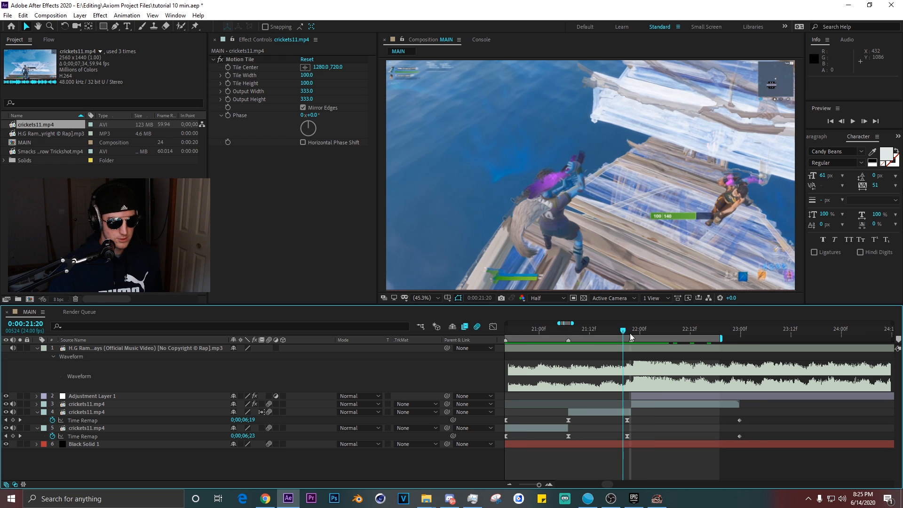
# Set the work area start at the current time and preview the shake.
pyautogui.press('b')
pyautogui.click(761, 332)
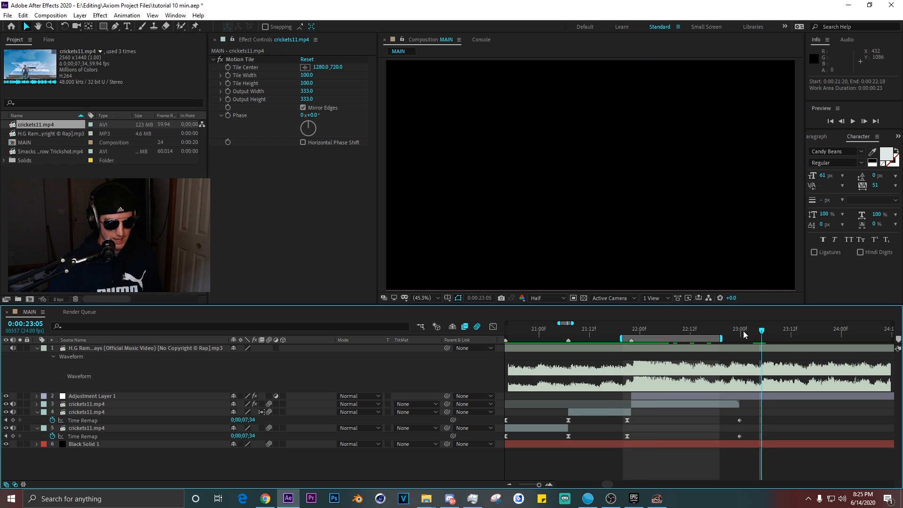
pyautogui.press('space')
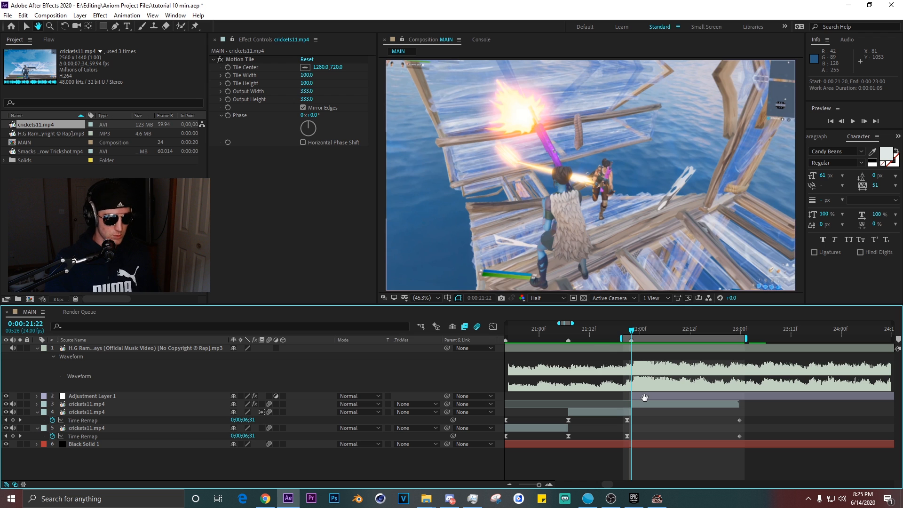
# Trim Adjustment Layer 1's out point to 0:00:22:18.
pyautogui.click(645, 398)
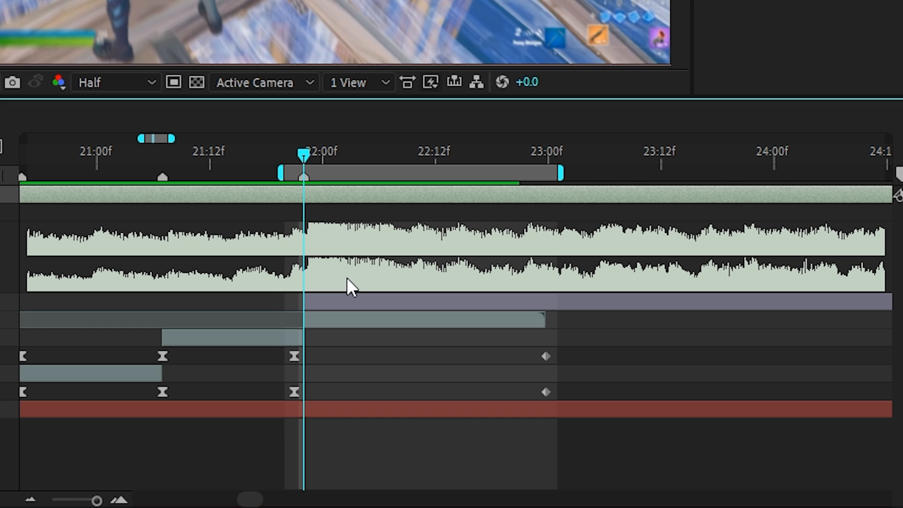
pyautogui.press('space')
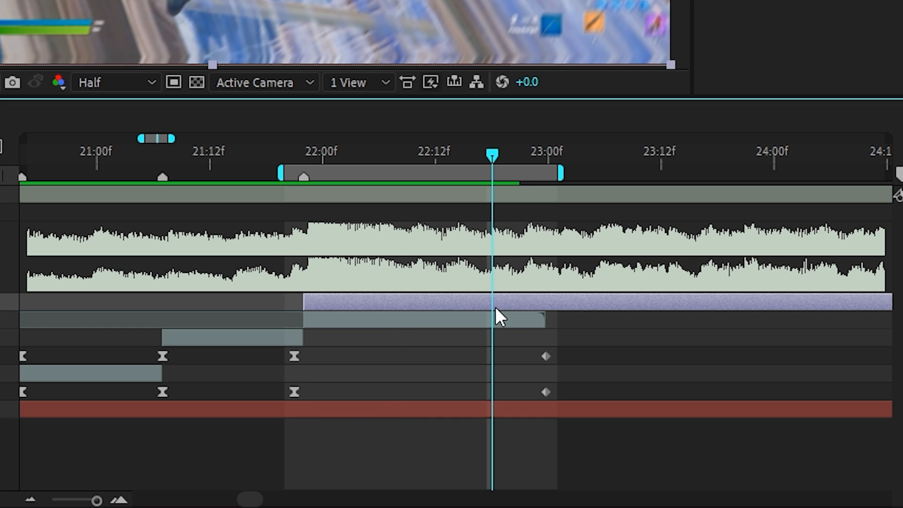
pyautogui.hotkey('alt', ']')
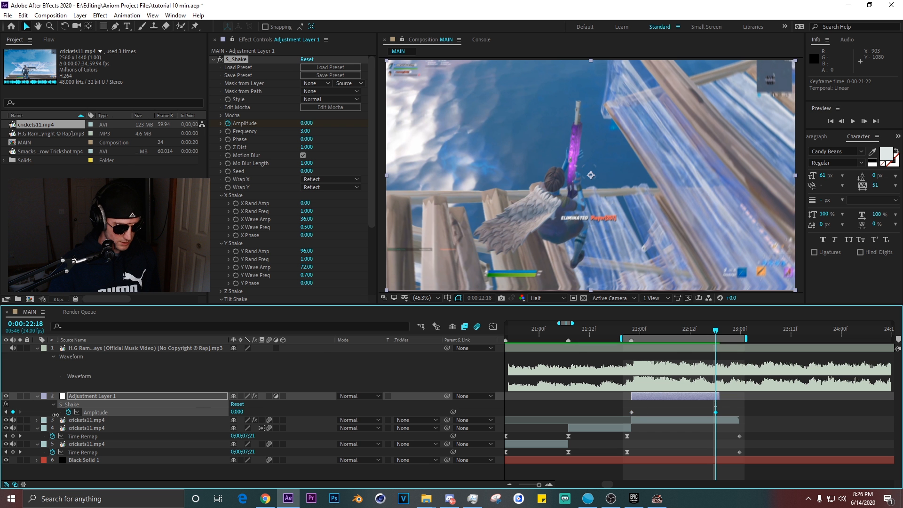
# Apply easy ease to the S_Shake Amplitude keyframes and preview the result.
pyautogui.press('F9')
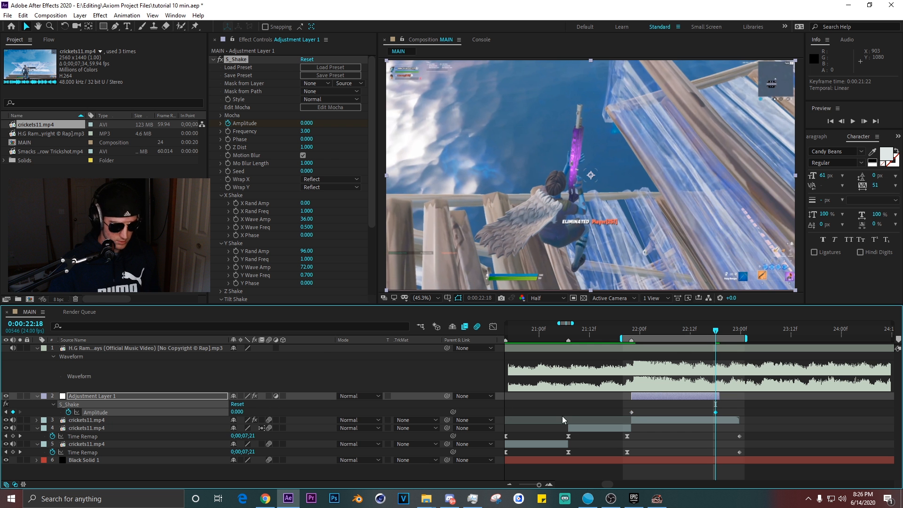
pyautogui.click(753, 415)
pyautogui.press('space')
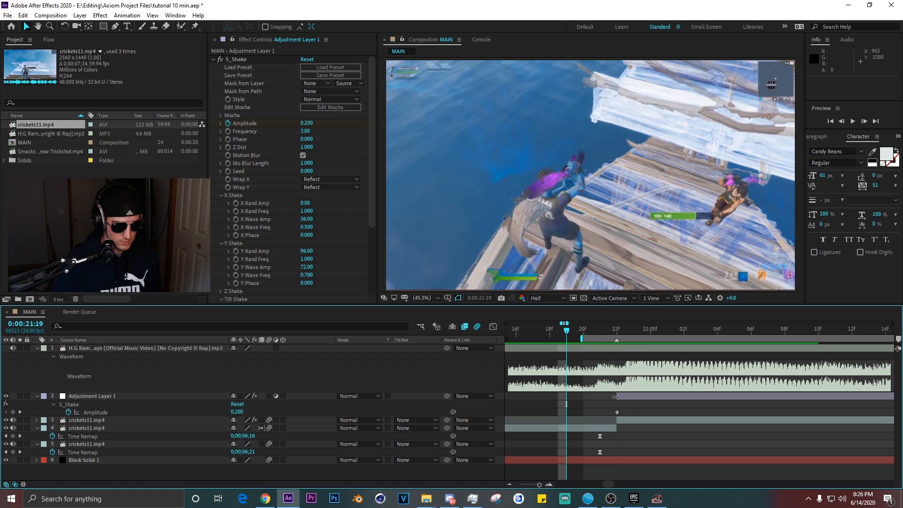
# Extend Adjustment Layer 1 to start at 0:00:21:19 and add an eased Amplitude keyframe of 0 there.
pyautogui.moveTo(616, 398); pyautogui.dragTo(536, 400)
pyautogui.moveTo(239, 411); pyautogui.dragTo(118, 420)
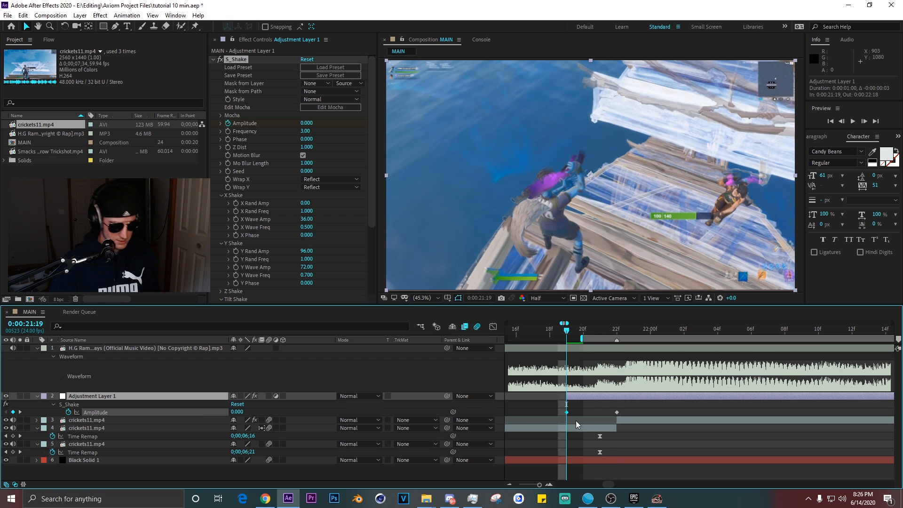
pyautogui.press('F9')
pyautogui.scroll(-2, 673, 395)
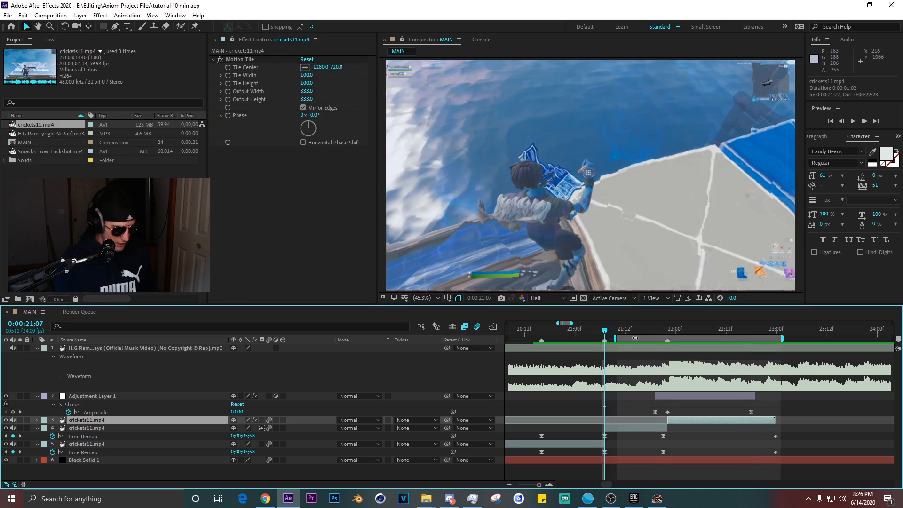
# Add a Twitch effect to a new adjustment layer trimmed to start at 0:00:21:07.
pyautogui.hotkey('alt', '[')
pyautogui.hotkey('ctrl', 'space')
pyautogui.write('twi')
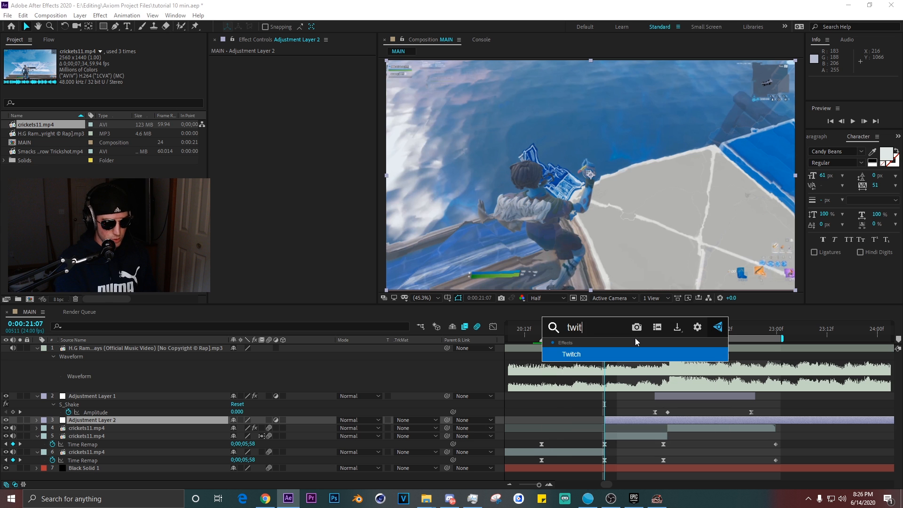
pyautogui.press('Return')
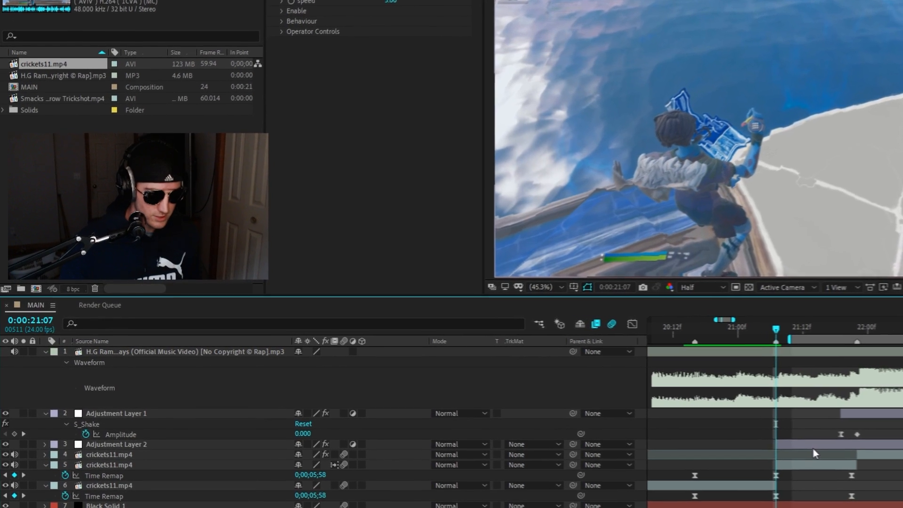
# Set the Twitch Amount to 25.
pyautogui.click(350, 30)
pyautogui.write('25')
pyautogui.press('Return')
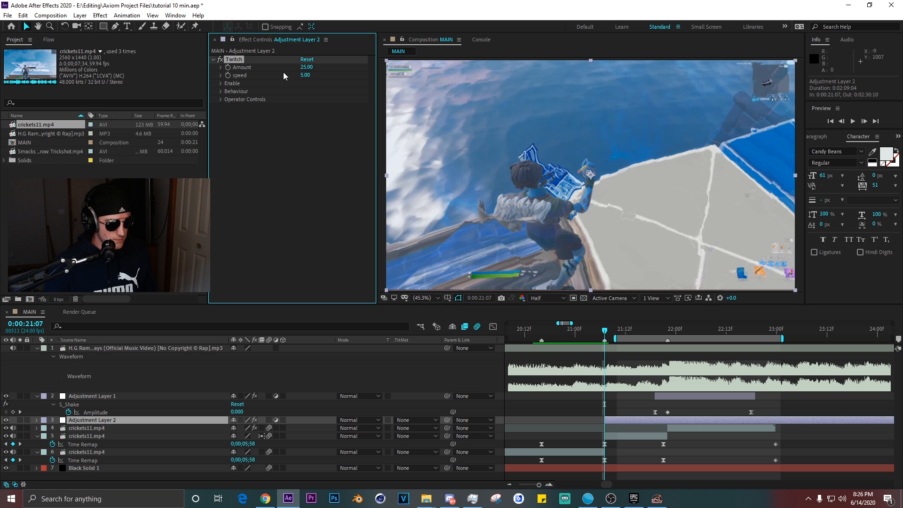
# Open Twitch's Operator Controls Slide settings and set Slide Spread to 0.
pyautogui.click(221, 83)
pyautogui.click(28, 108)
pyautogui.click(27, 133)
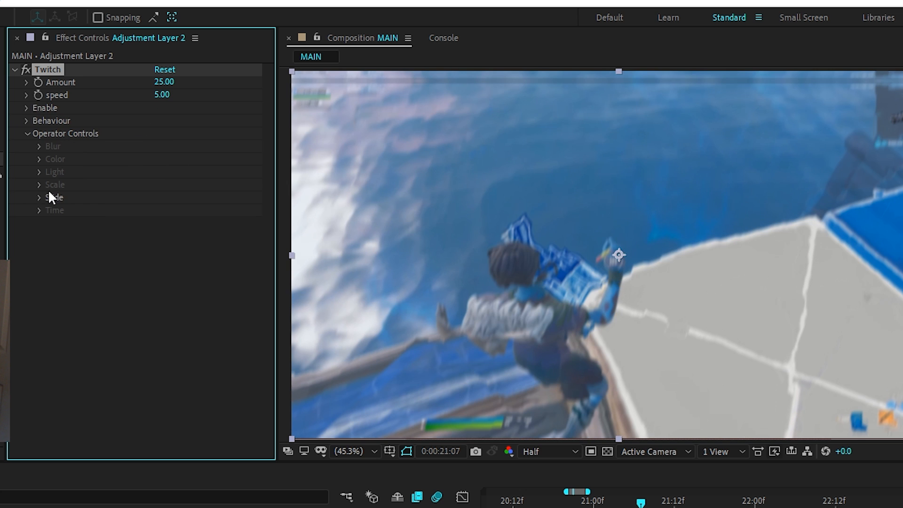
pyautogui.click(40, 197)
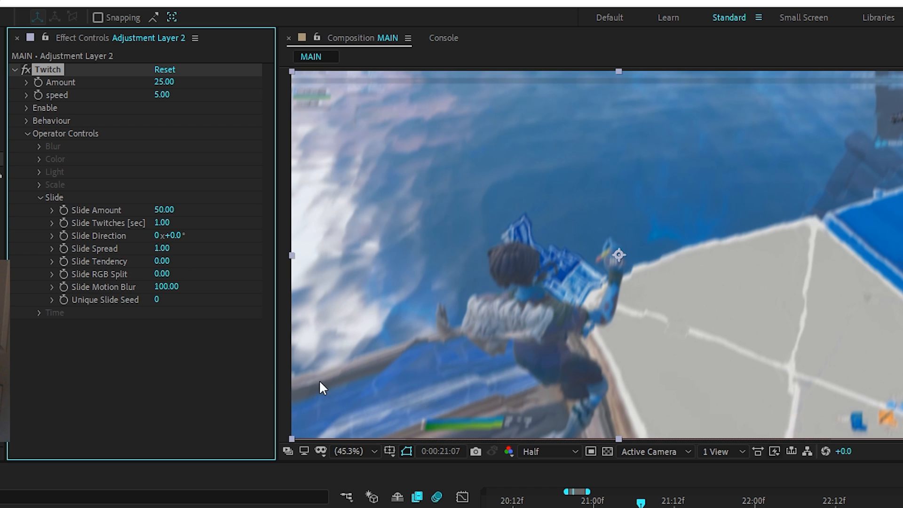
pyautogui.click(459, 391)
pyautogui.click(61, 69)
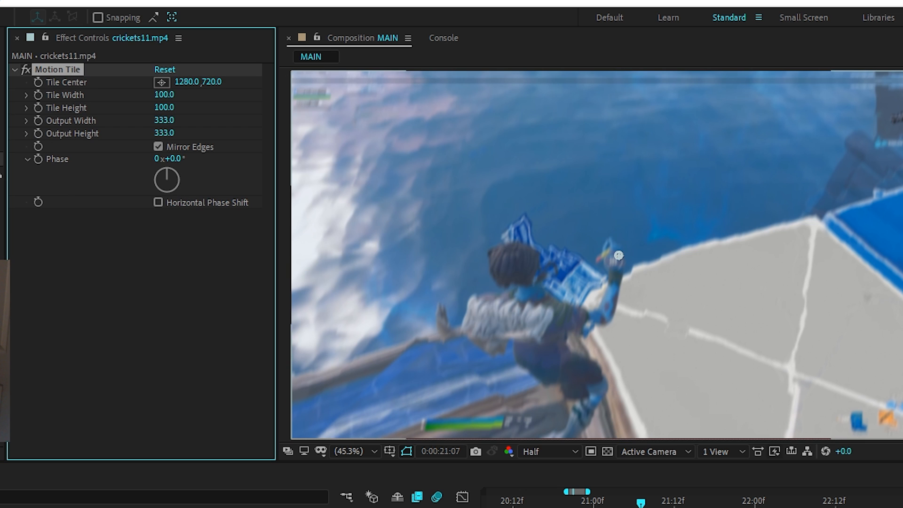
pyautogui.click(197, 507)
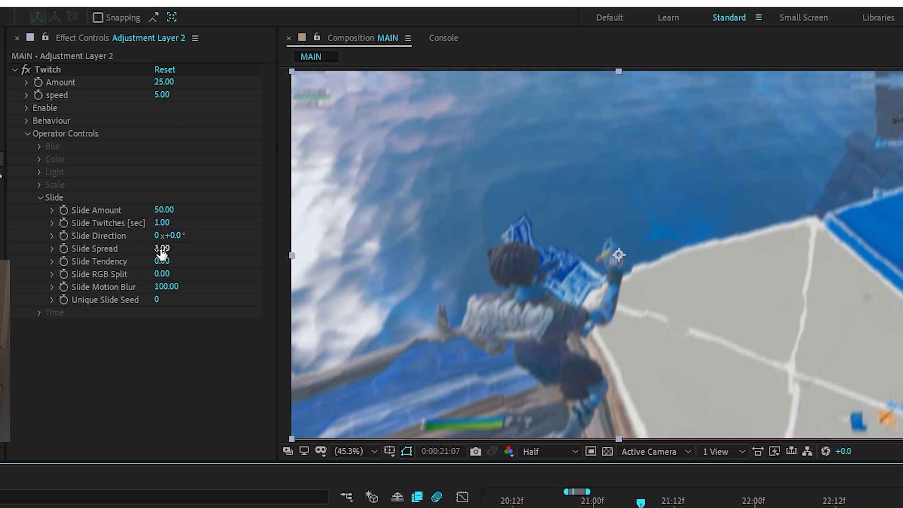
pyautogui.moveTo(162, 249); pyautogui.dragTo(19, 252)
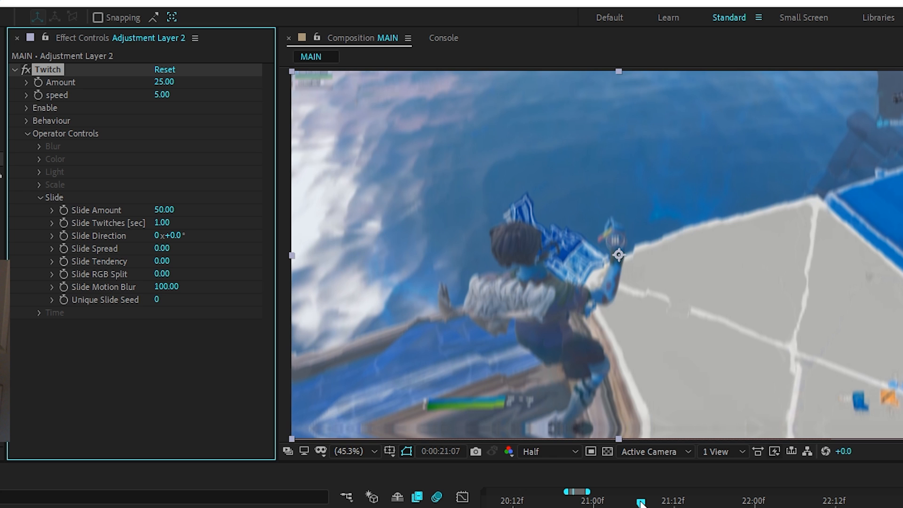
# Set Twitch's Slide RGB Split to 12 and speed to 10.
pyautogui.moveTo(641, 503); pyautogui.dragTo(681, 503)
pyautogui.moveTo(161, 274)
pyautogui.mouseDown()
pyautogui.moveTo(187, 274)
pyautogui.moveTo(172, 274)
pyautogui.mouseUp()
pyautogui.click(161, 95)
pyautogui.write('10')
pyautogui.press('Return')
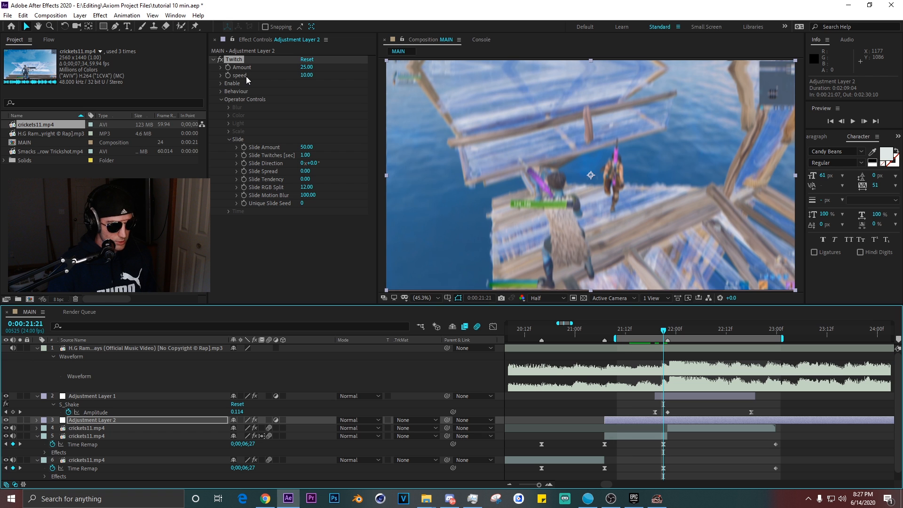
# Keyframe Twitch Amount and speed at 0 at 0:00:21:07.
pyautogui.click(38, 81)
pyautogui.click(39, 95)
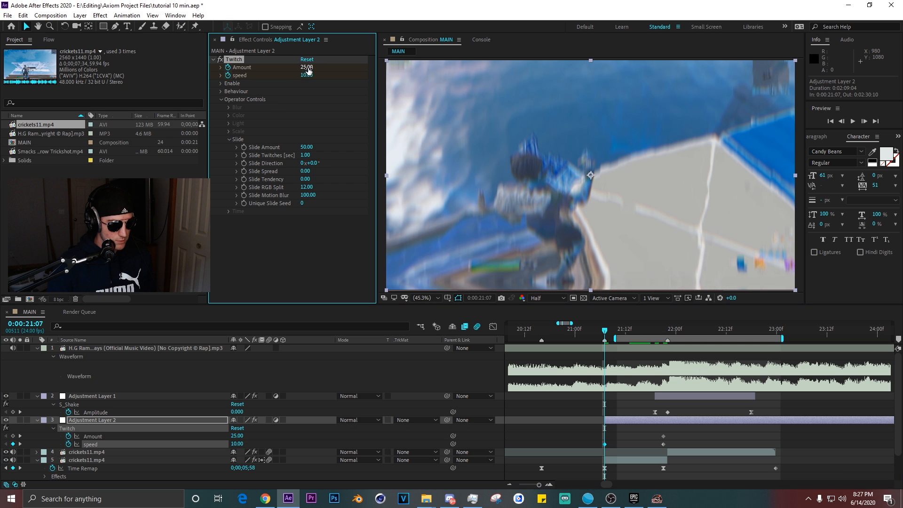
pyautogui.moveTo(307, 68); pyautogui.dragTo(296, 74)
pyautogui.click(306, 75)
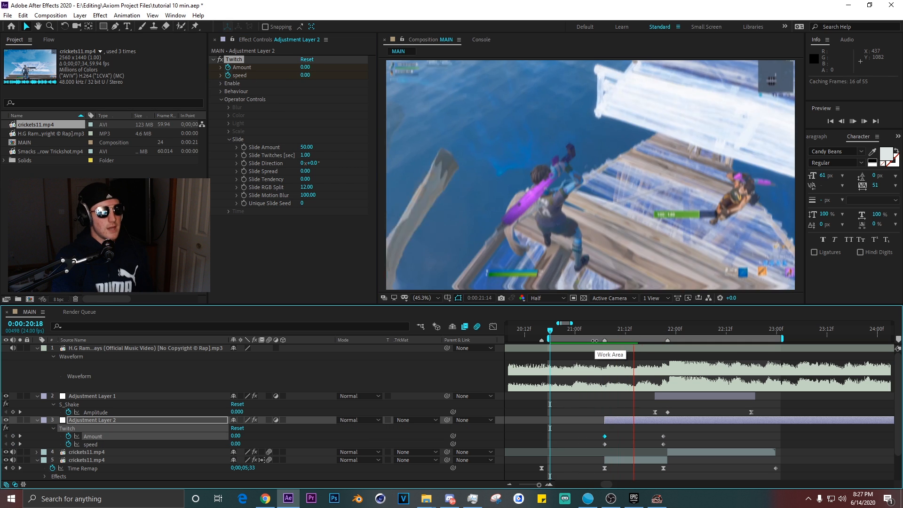
# Keyframe Twitch Amount at 45 and speed at 10 at 0:00:21:21.
pyautogui.press('space')
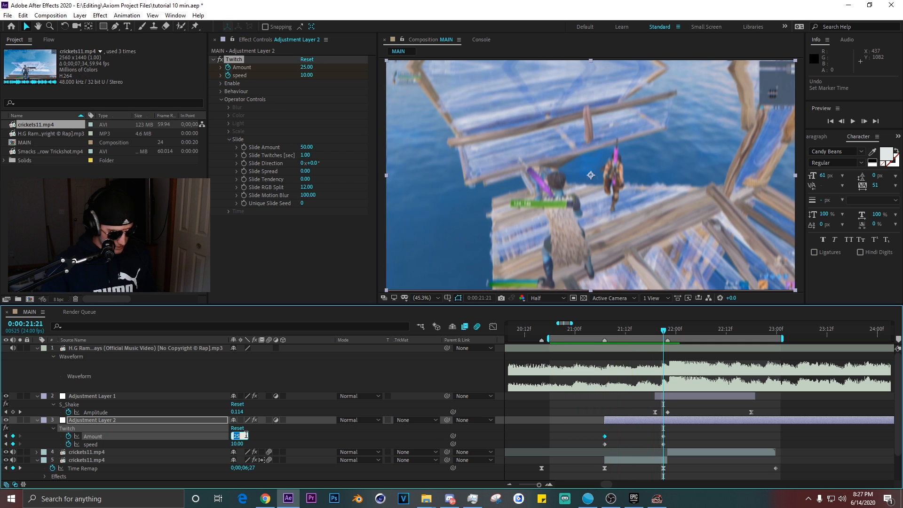
pyautogui.press('Tab')
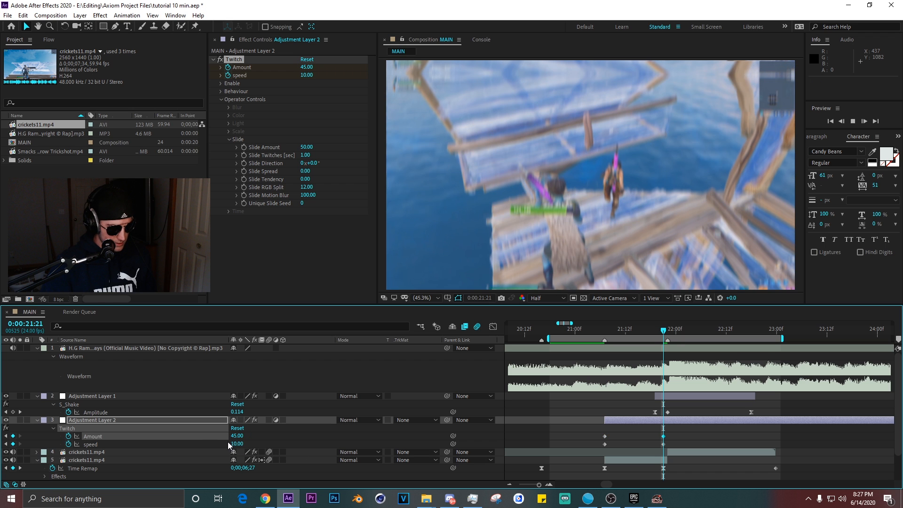
pyautogui.press('Return')
# Trim Adjustment Layer 2's out point to 0:00:22:06.
pyautogui.moveTo(671, 426)
pyautogui.mouseDown()
pyautogui.moveTo(661, 446)
pyautogui.moveTo(668, 434)
pyautogui.mouseUp()
pyautogui.moveTo(664, 331); pyautogui.dragTo(701, 331)
pyautogui.hotkey('alt', ']')
# Keyframe Twitch Amount and speed at 0 at 0:00:22:06.
pyautogui.click(238, 436)
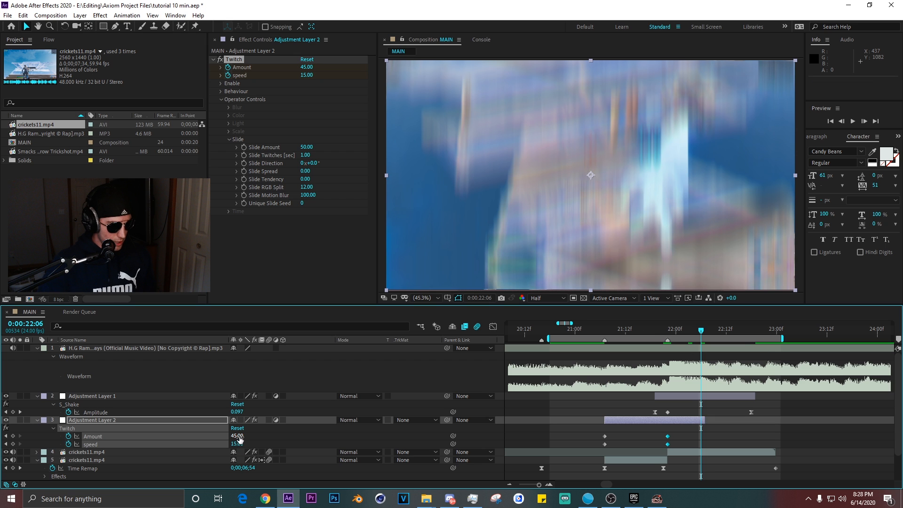
pyautogui.write('0')
pyautogui.press('Tab')
pyautogui.write('0')
pyautogui.press('Return')
# Apply easy ease to the Twitch Amount and speed keyframes.
pyautogui.moveTo(706, 430); pyautogui.dragTo(695, 448)
pyautogui.press('F9')
pyautogui.click(711, 430)
pyautogui.scroll(-1, 707, 423)
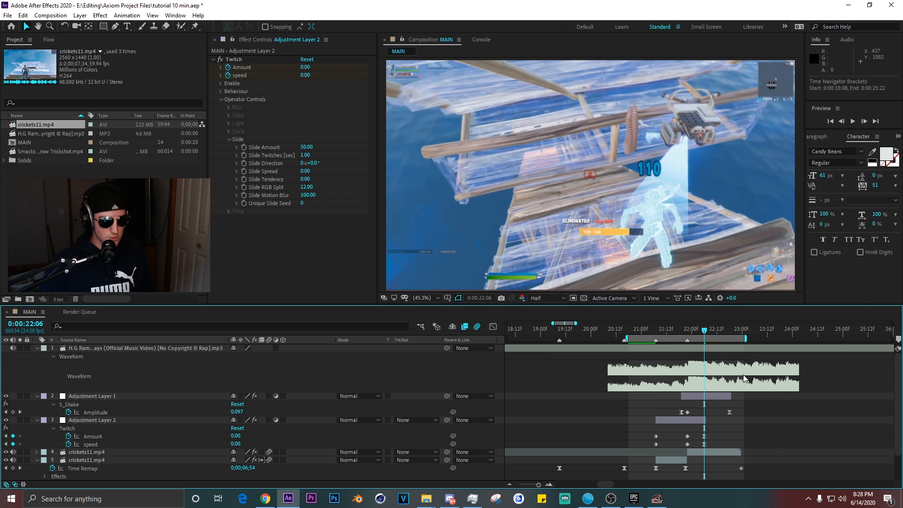
# Set the work area start just before the twitch transition and preview it.
pyautogui.moveTo(780, 331); pyautogui.dragTo(545, 332)
pyautogui.press('b')
pyautogui.press('space')
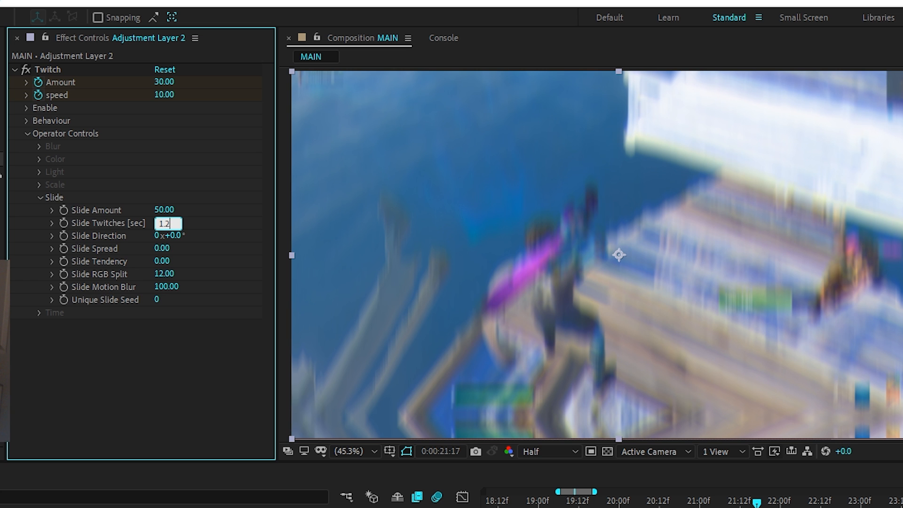
# Set the Twitch Amount to 36 and speed to 15 at 0:00:21:22, then preview the transition.
pyautogui.press('Return')
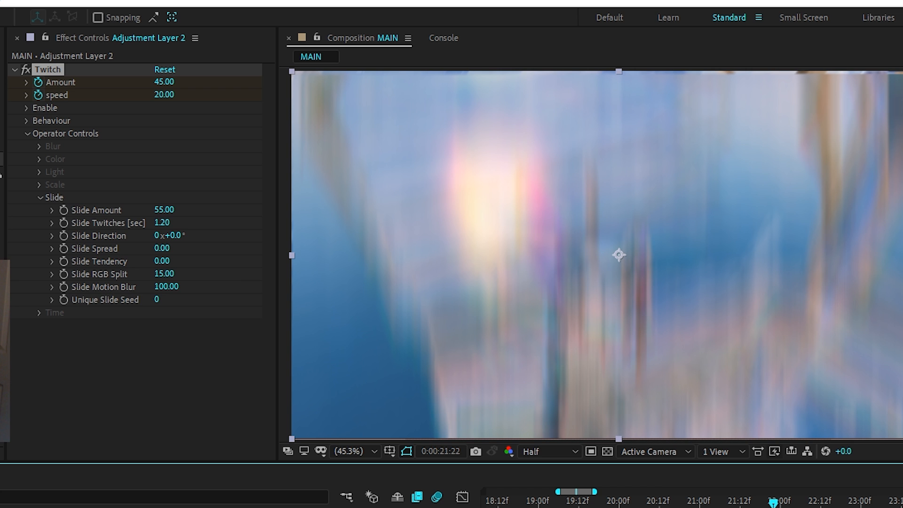
pyautogui.press('Return')
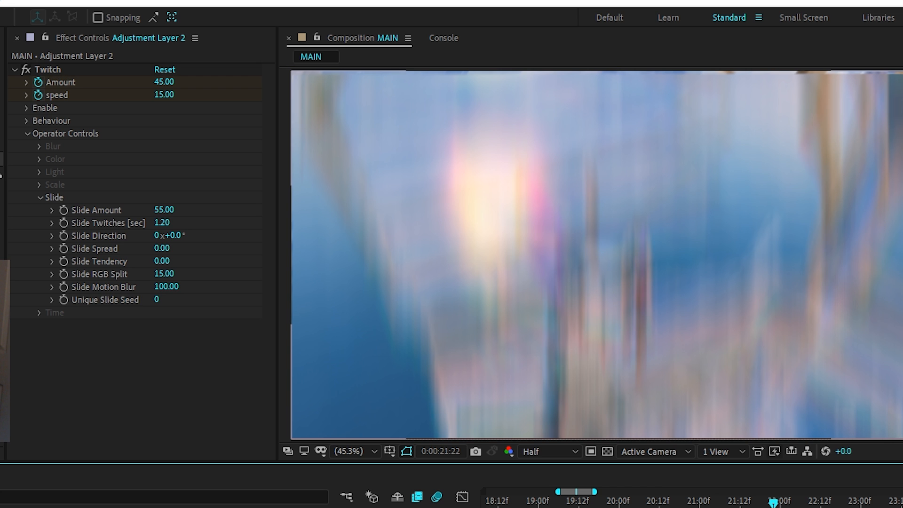
pyautogui.press('Return')
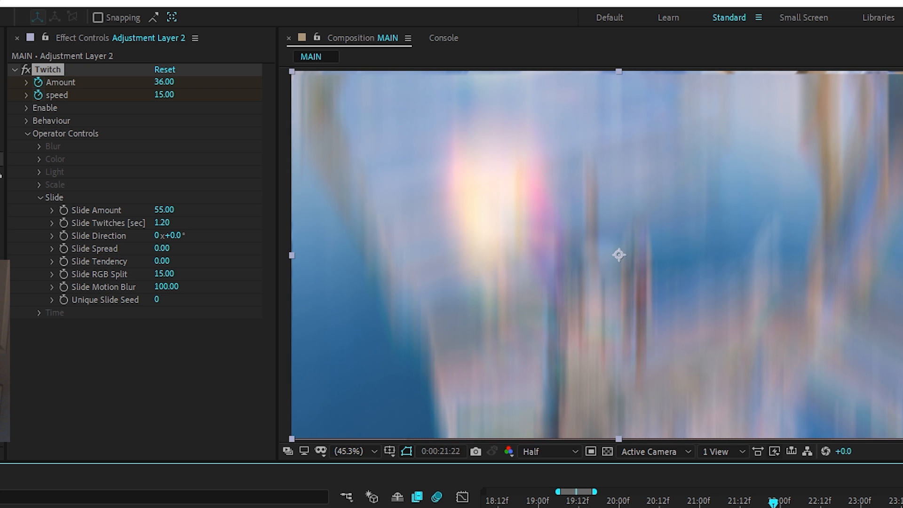
pyautogui.press('space')
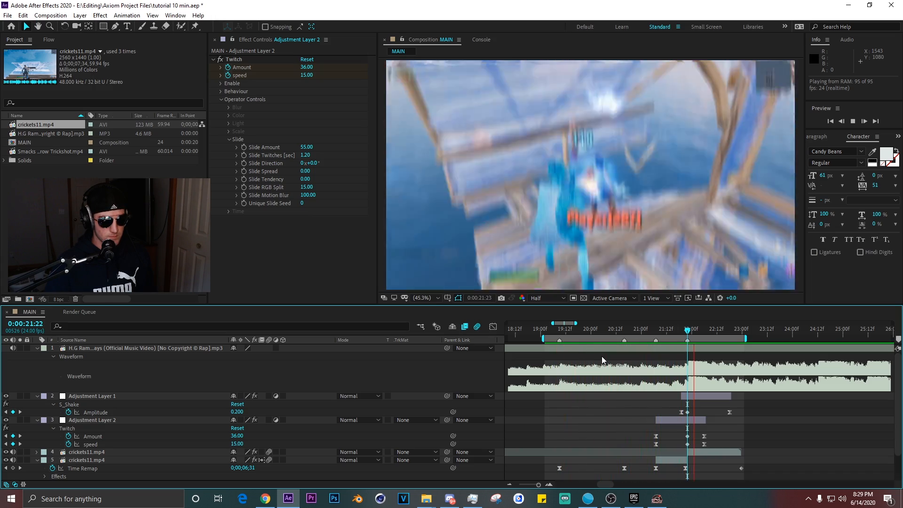
pyautogui.press('space')
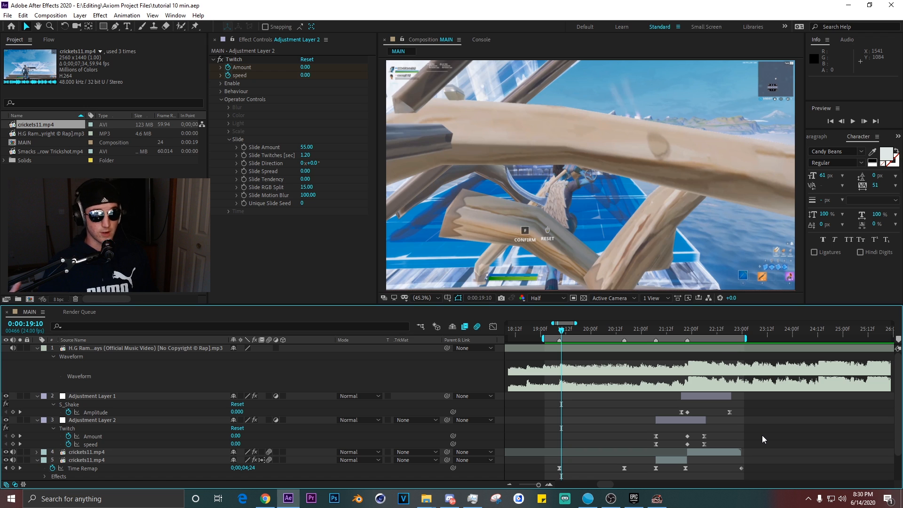
# Create a new adjustment layer starting at 0:00:21:22.
pyautogui.click(687, 331)
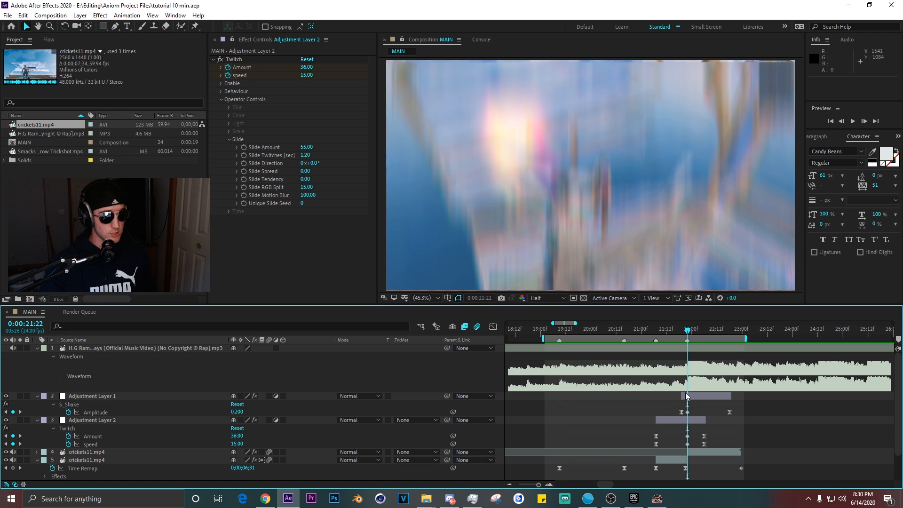
pyautogui.click(710, 399)
pyautogui.hotkey('ctrl', 'alt', 'y')
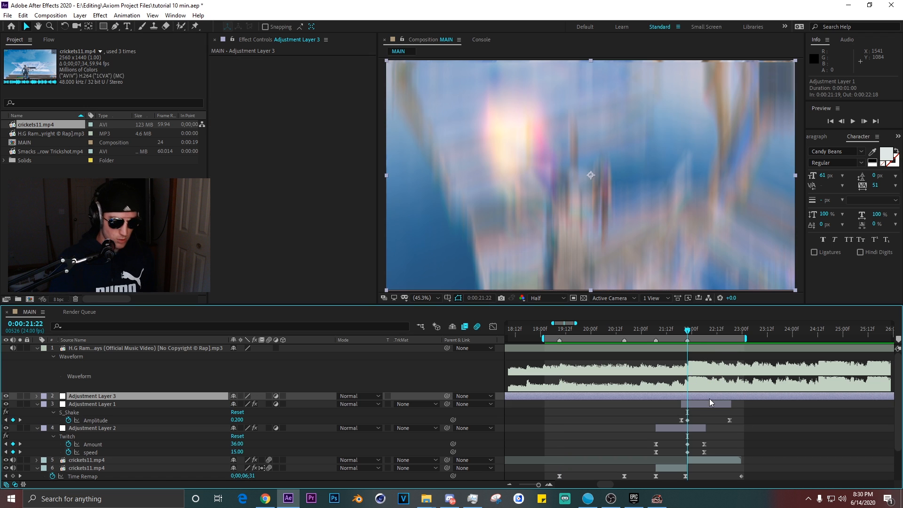
# Apply the Glow effect to Adjustment Layer 3 and set Glow Radius to 700.
pyautogui.hotkey('ctrl', 'space')
pyautogui.write('glow')
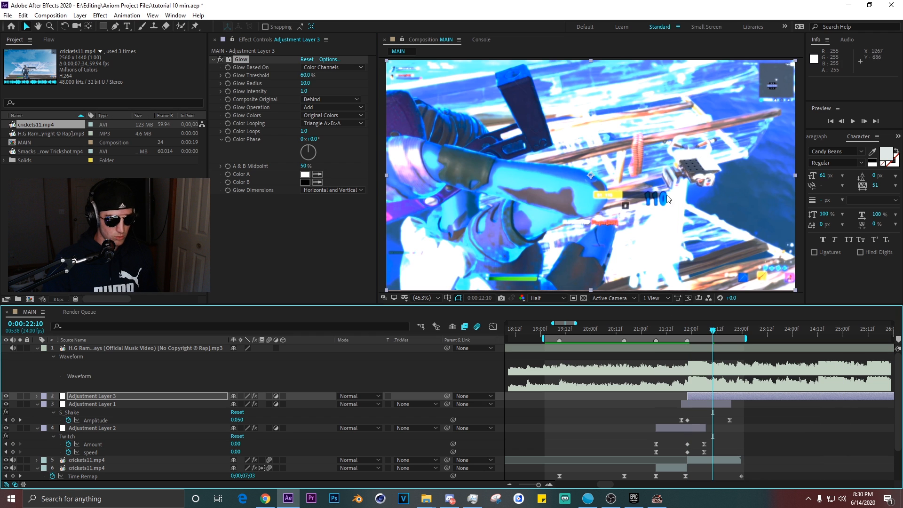
pyautogui.moveTo(305, 82); pyautogui.dragTo(676, 118)
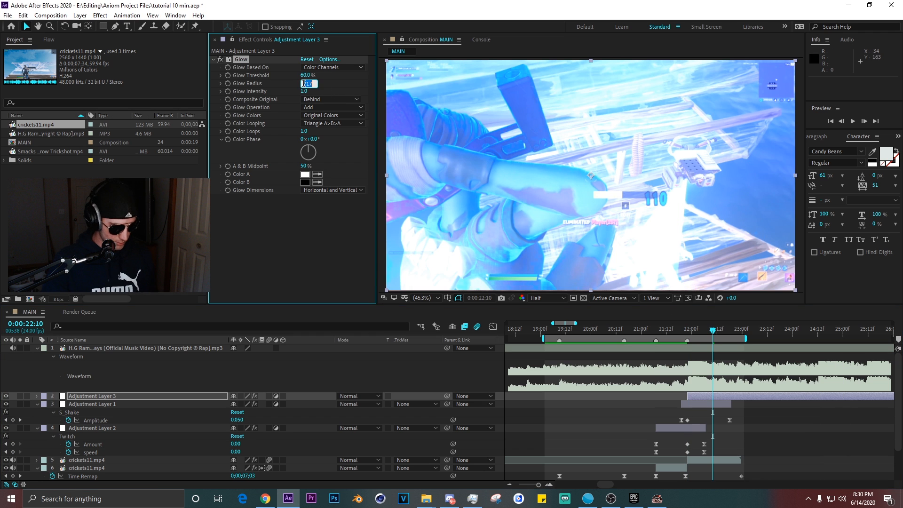
pyautogui.press('Return')
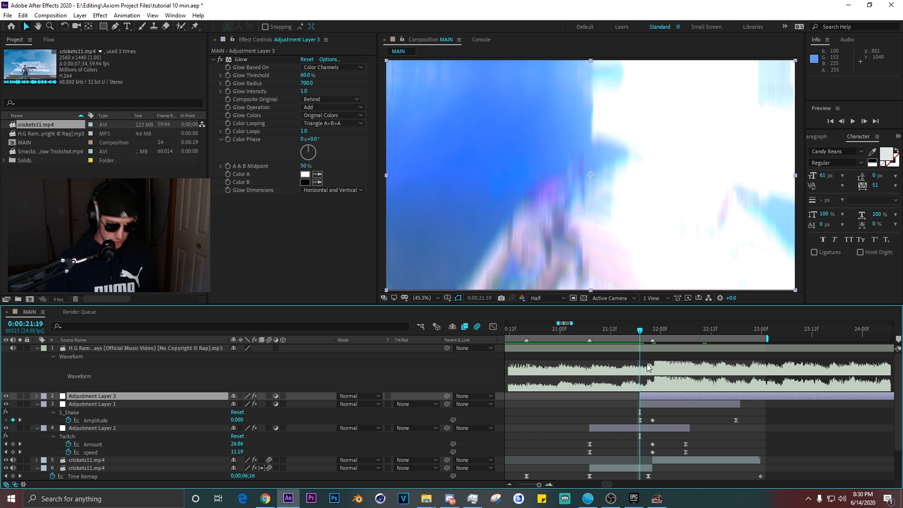
# Keyframe Glow Intensity at 1.0 at 0:00:21:19 and preview.
pyautogui.press('space')
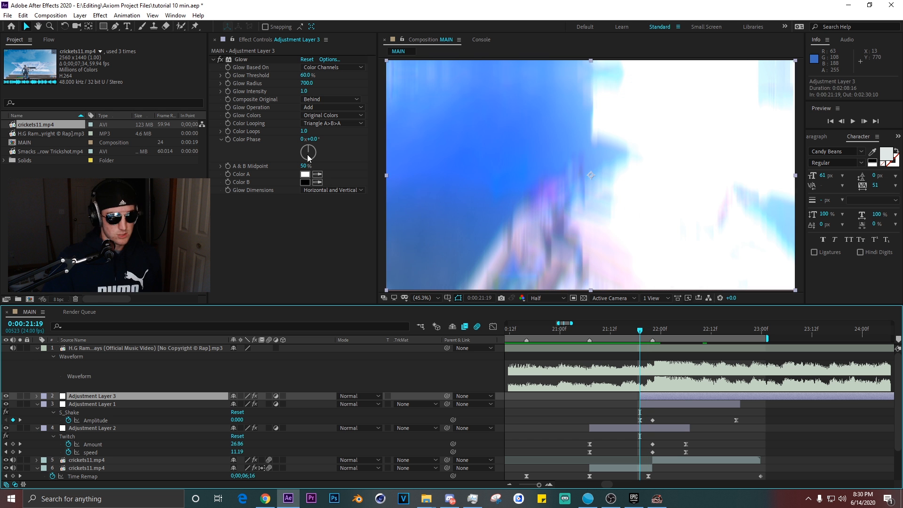
pyautogui.click(234, 95)
pyautogui.press('u')
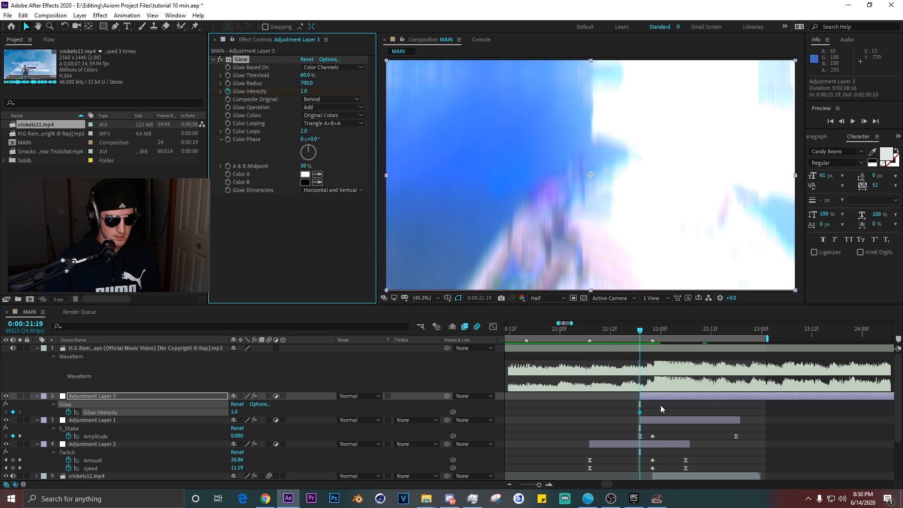
pyautogui.click(644, 414)
pyautogui.press('space')
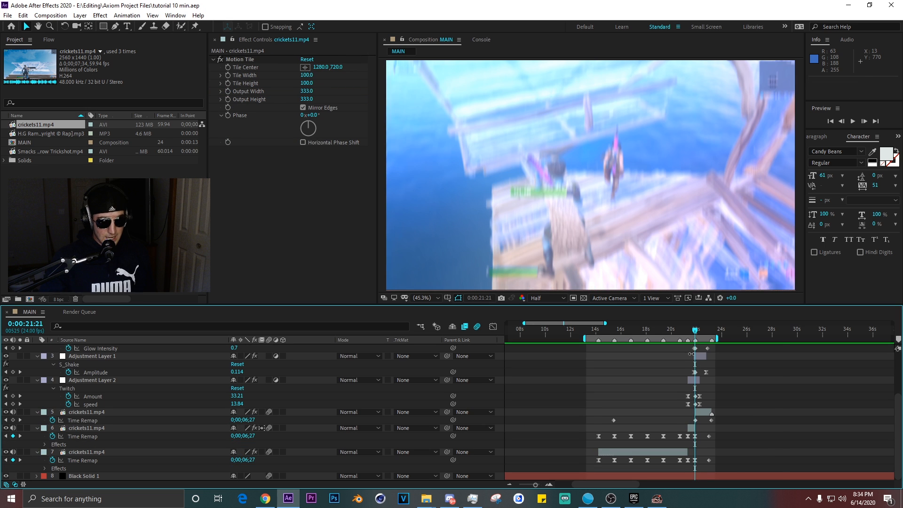
# Apply the Transform effect to Adjustment Layer 1 at 0:00:21:22.
pyautogui.scroll(2, 693, 355)
pyautogui.click(714, 356)
pyautogui.hscroll(2, 696, 365)
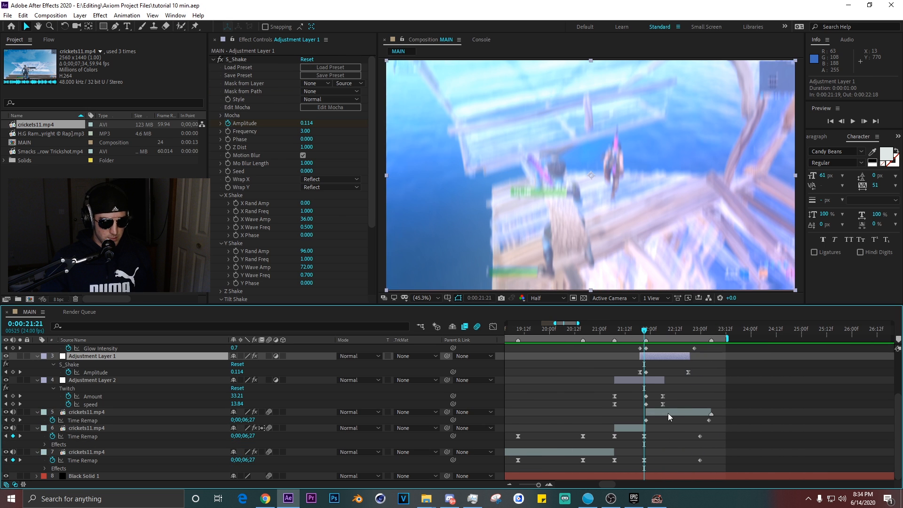
pyautogui.scroll(1, 667, 407)
pyautogui.click(627, 329)
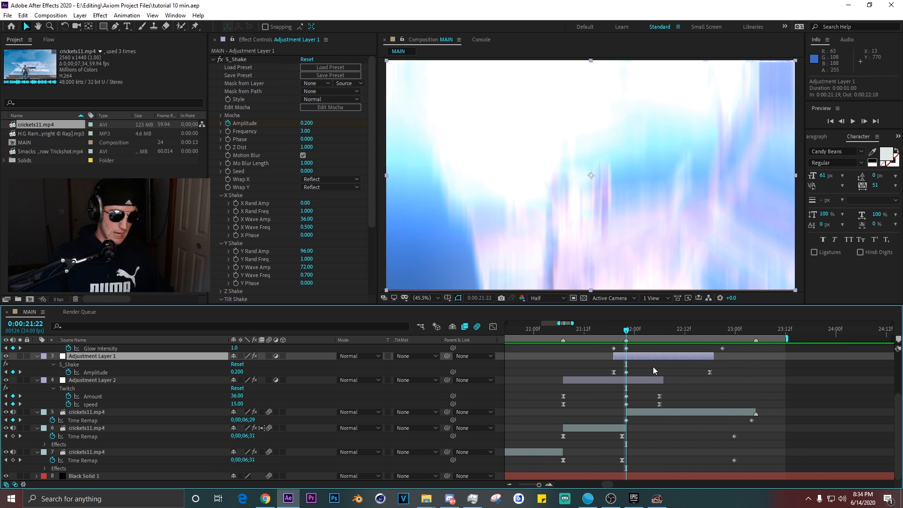
pyautogui.scroll(-2, 715, 392)
pyautogui.hotkey('ctrl', 'space')
pyautogui.write('trans')
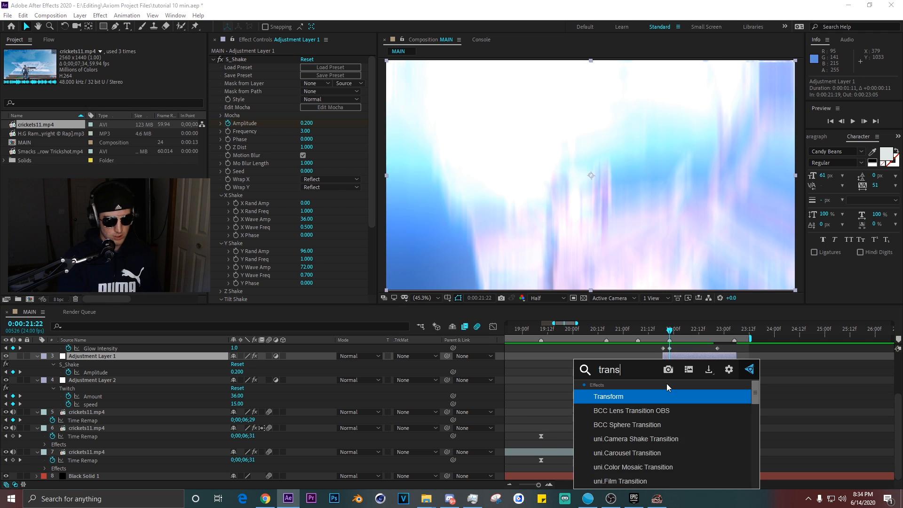
pyautogui.press('Return')
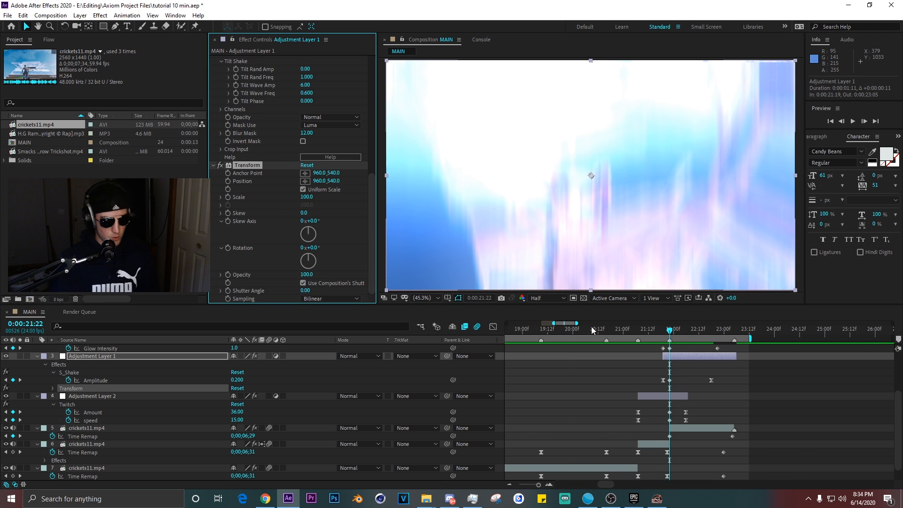
# Keyframe the Transform Scale at 110 on Adjustment Layer 1.
pyautogui.click(307, 100)
pyautogui.write('110')
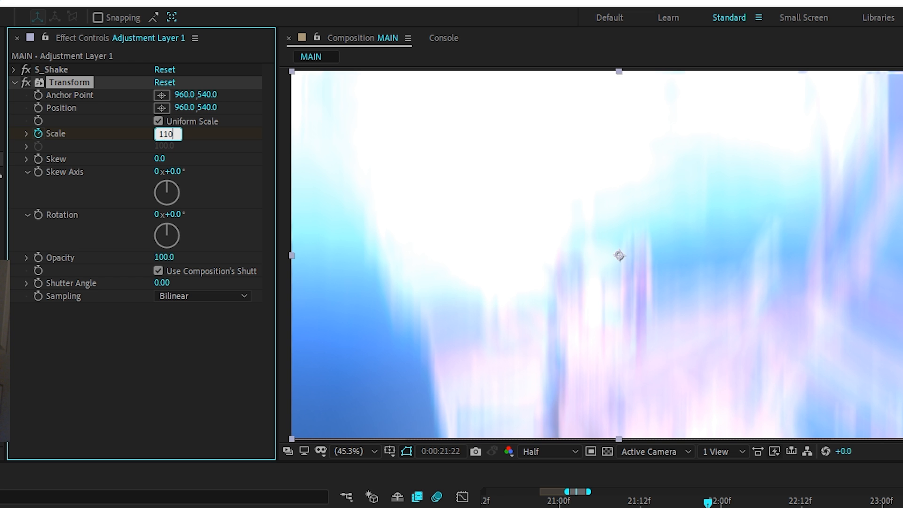
pyautogui.press('Return')
pyautogui.press('u')
pyautogui.press('u')
# Keyframe the Transform Scale back to 100 at 0:00:23:04.
pyautogui.moveTo(768, 332); pyautogui.dragTo(773, 332)
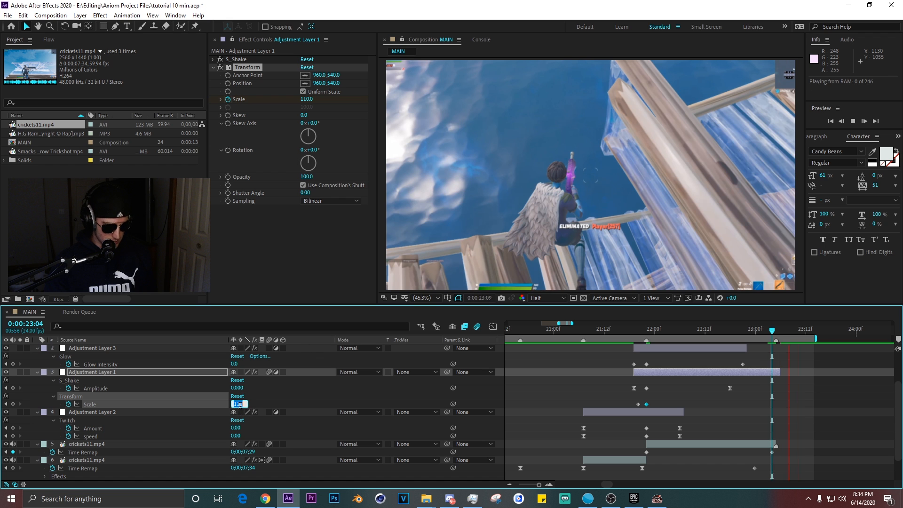
pyautogui.write('100')
pyautogui.press('Return')
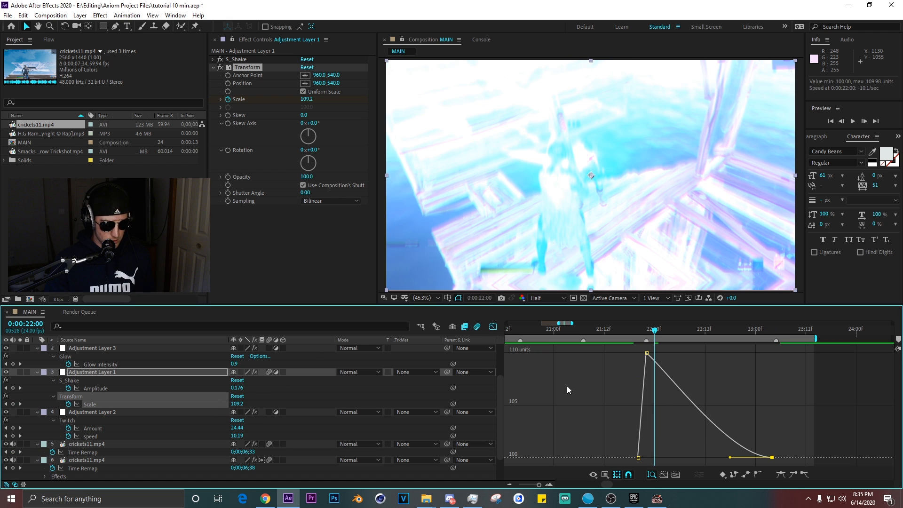
# Shape the Scale curve in the graph editor for a sharp rise and slow falloff.
pyautogui.moveTo(619, 424); pyautogui.dragTo(701, 469)
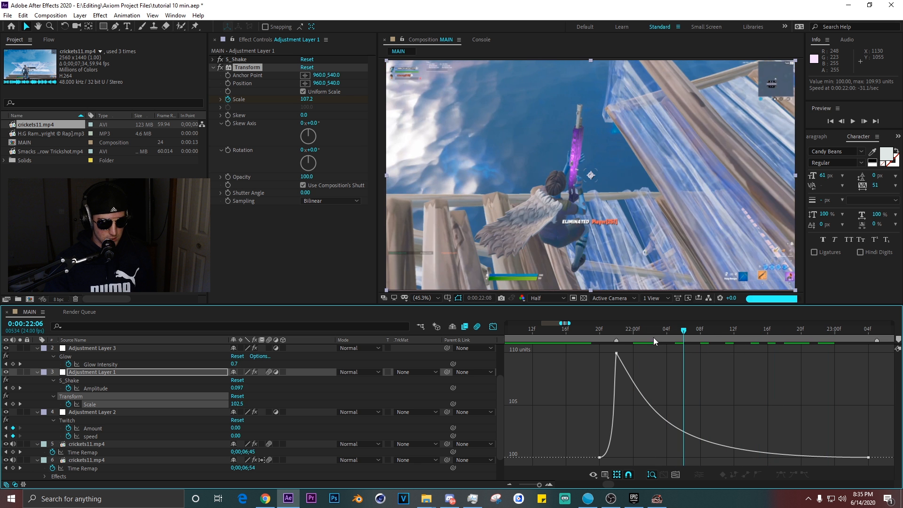
pyautogui.moveTo(654, 337); pyautogui.dragTo(676, 341)
pyautogui.click(616, 353)
pyautogui.moveTo(656, 421); pyautogui.dragTo(693, 428)
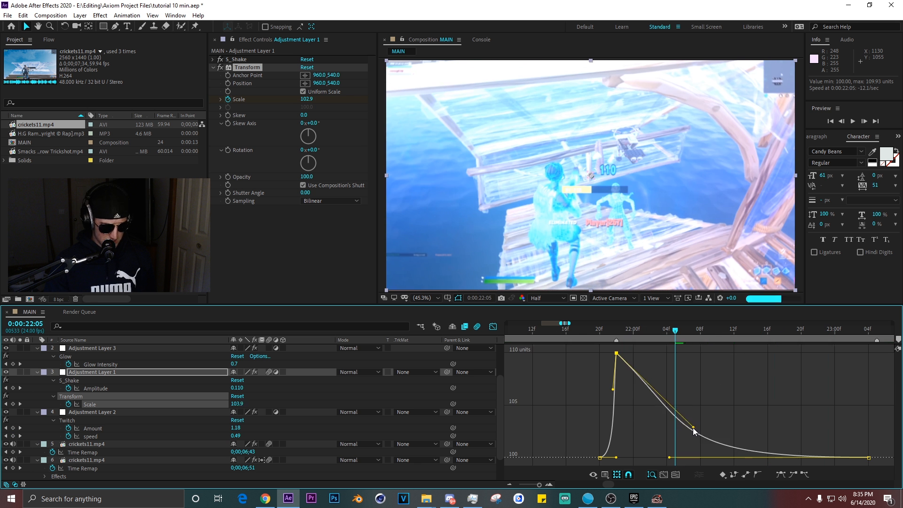
# Set the third cricket clip's Scale to 280% at 0:00:14:05.
pyautogui.click(493, 326)
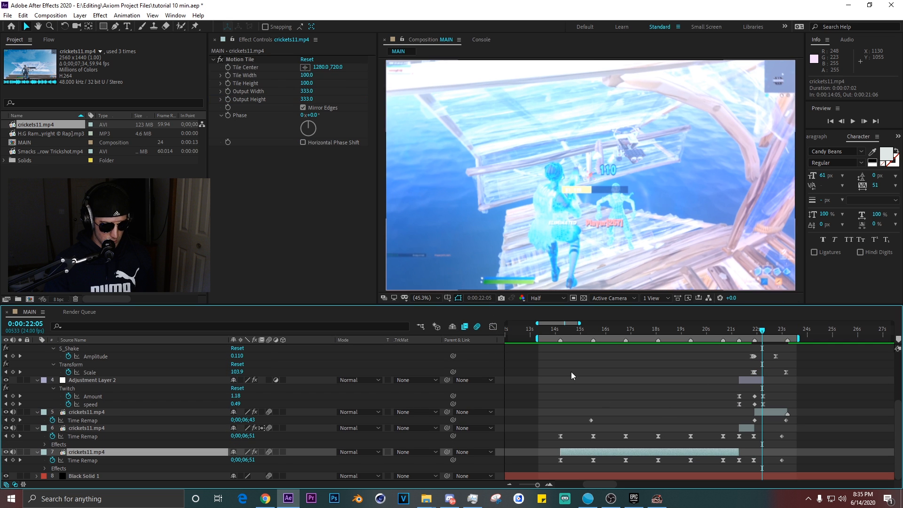
pyautogui.click(560, 330)
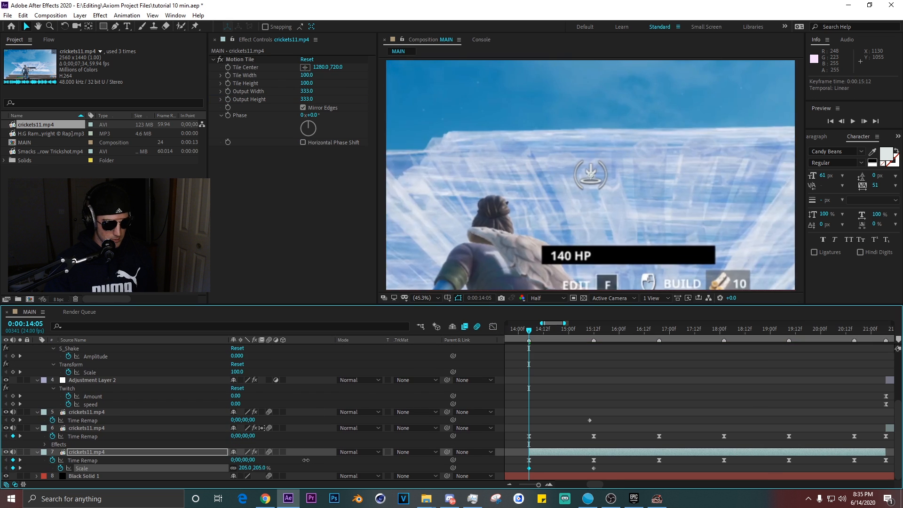
pyautogui.moveTo(245, 468); pyautogui.dragTo(280, 468)
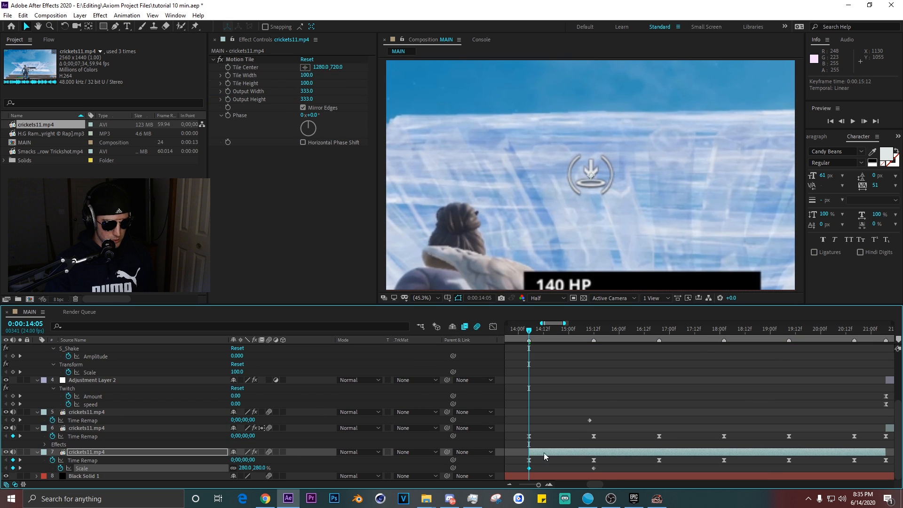
# Set the third cricket clip's Scale to 77% at 0:00:15:14.
pyautogui.moveTo(569, 329); pyautogui.dragTo(602, 342)
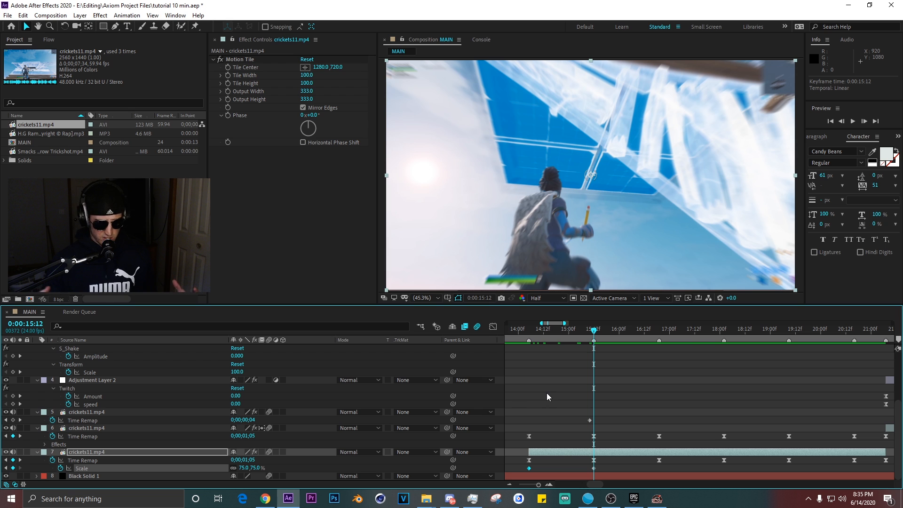
pyautogui.scroll(1, 612, 431)
pyautogui.scroll(-1, 614, 433)
pyautogui.press('pageup')
pyautogui.press('pageup')
pyautogui.click(585, 452)
pyautogui.press('pagedown')
pyautogui.press('pagedown')
pyautogui.press('pagedown')
pyautogui.press('pagedown')
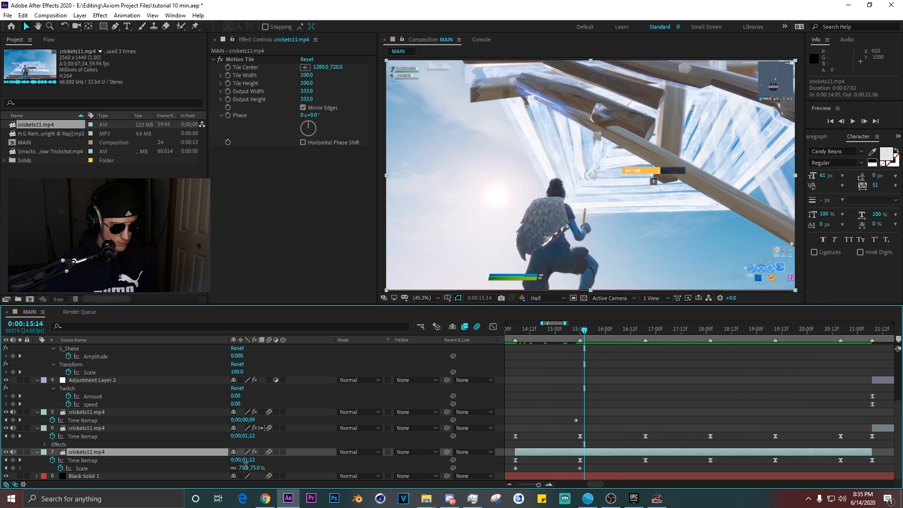
pyautogui.click(245, 468)
pyautogui.write('77')
pyautogui.press('Return')
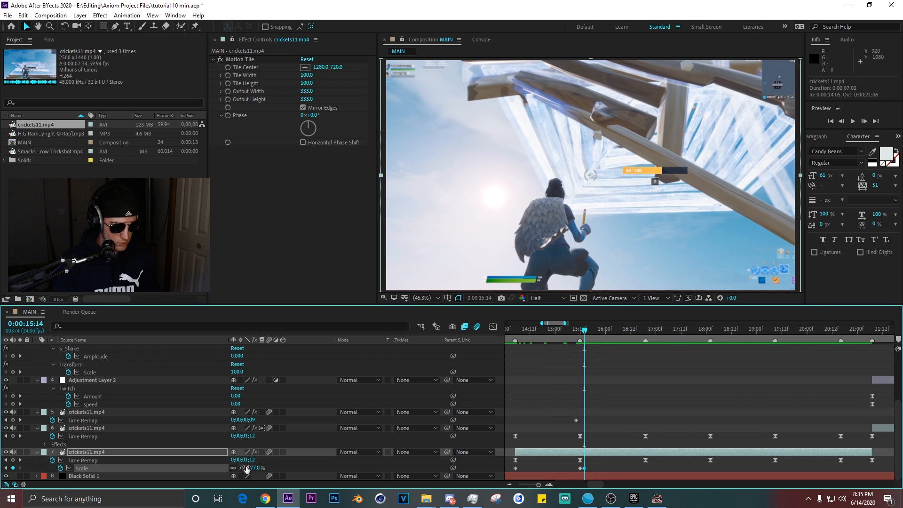
# Copy the clip's Scale keyframes and paste them further along the timeline.
pyautogui.click(524, 469)
pyautogui.scroll(1, 541, 459)
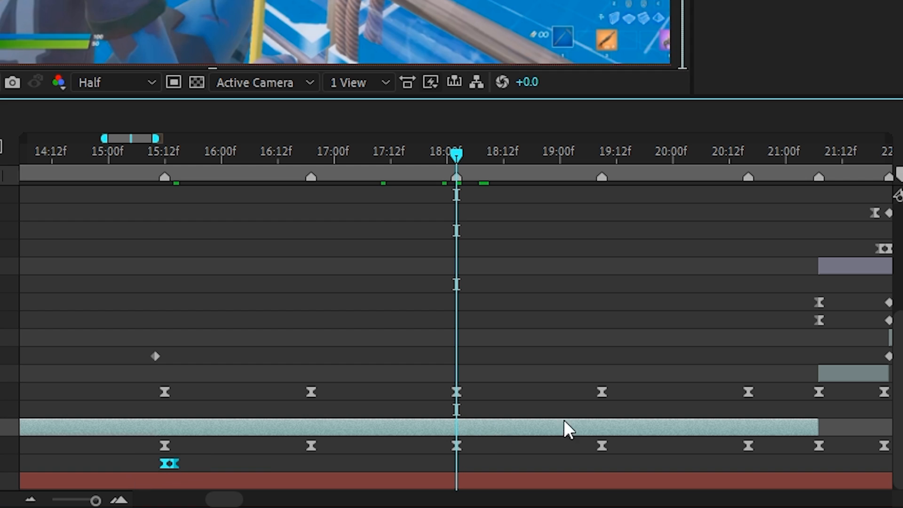
pyautogui.hotkey('ctrl', 'v')
pyautogui.click(830, 330)
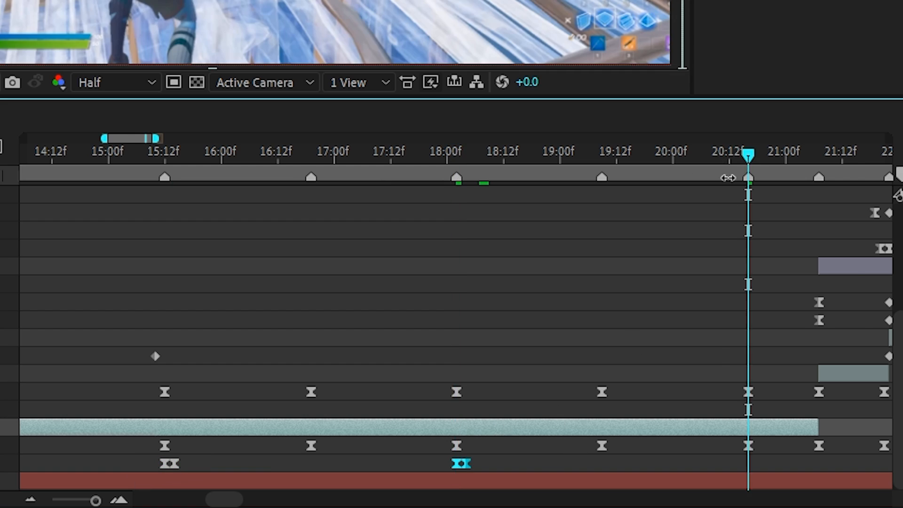
pyautogui.hotkey('ctrl', 'v')
# Ease the Scale curve's bezier handle into a steep zoom-out in the graph editor and save the project.
pyautogui.scroll(-2, 822, 341)
pyautogui.click(797, 331)
pyautogui.click(665, 379)
pyautogui.hotkey('shift', 'pageup')
pyautogui.hotkey('shift', 'pageup')
pyautogui.hotkey('shift', 'pageup')
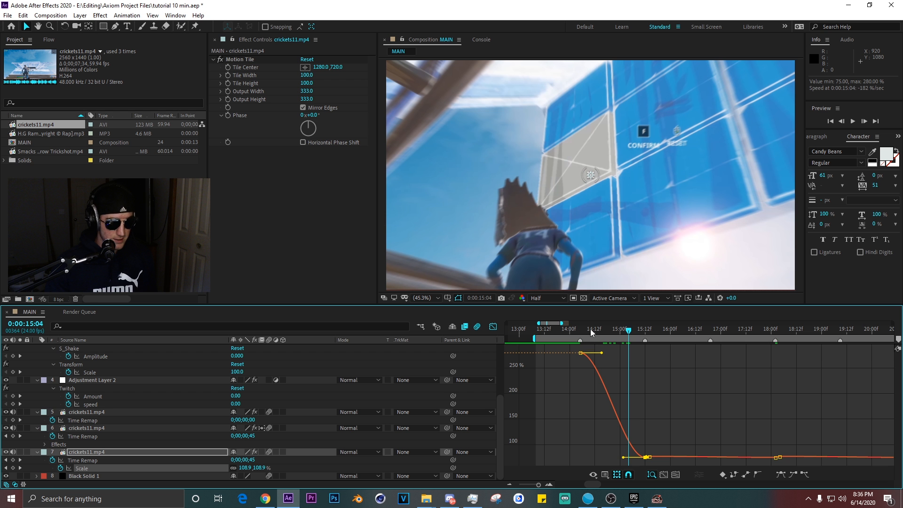
pyautogui.click(592, 330)
pyautogui.scroll(2, 619, 365)
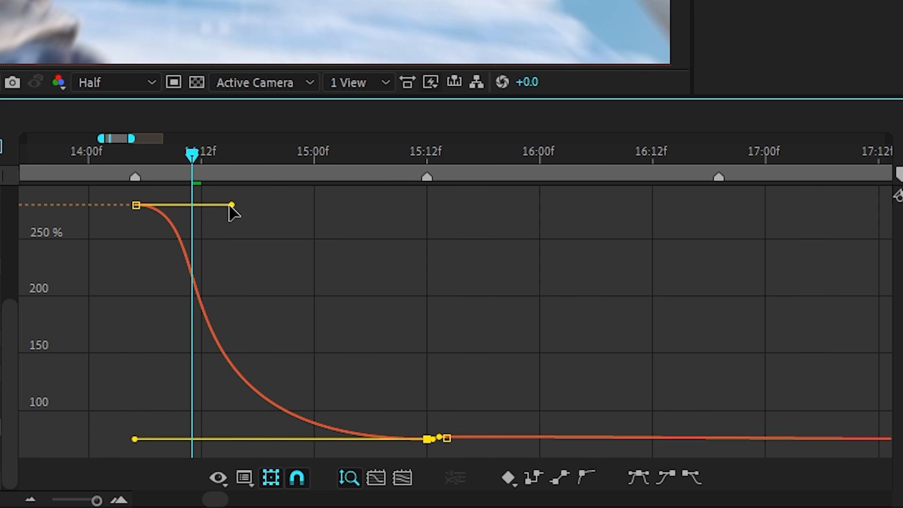
pyautogui.moveTo(230, 205); pyautogui.dragTo(159, 420)
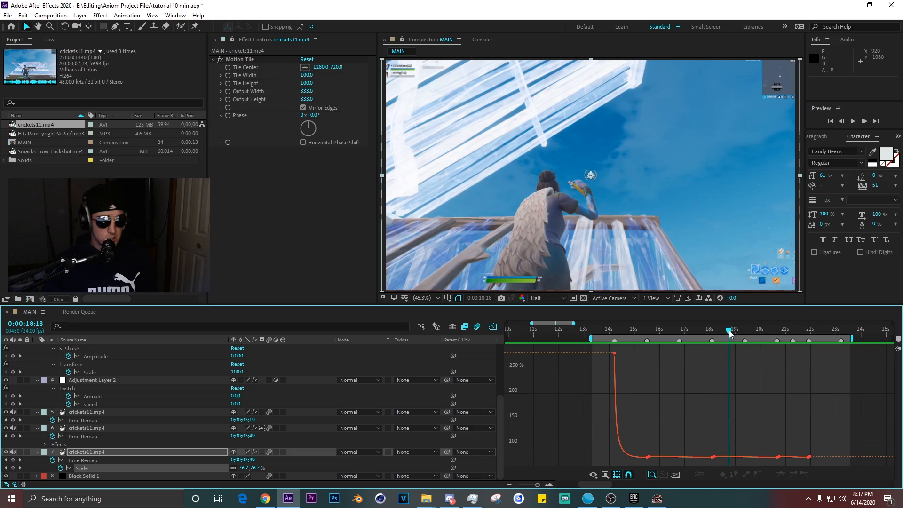
pyautogui.hotkey('ctrl', 's')
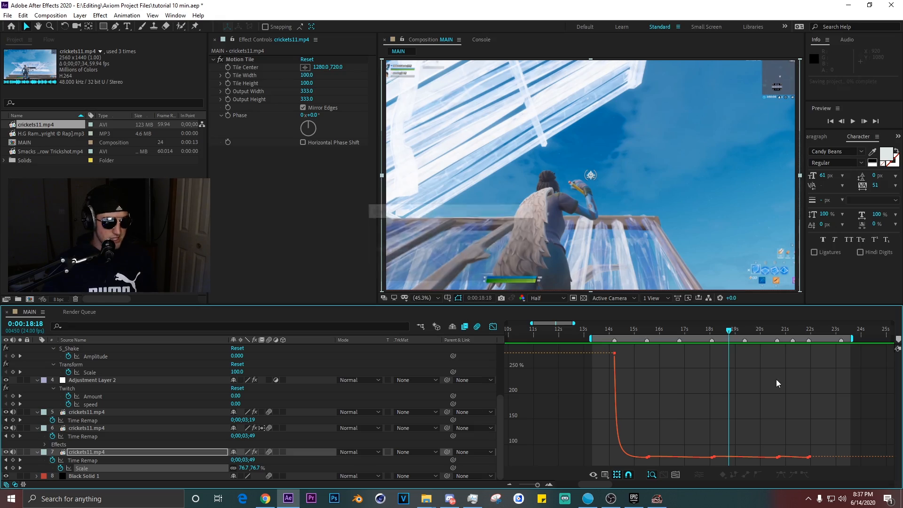
# Add the Smacks - Fishing Rod throw Trickshot clip to the composition starting around 0:00:22.
pyautogui.click(493, 327)
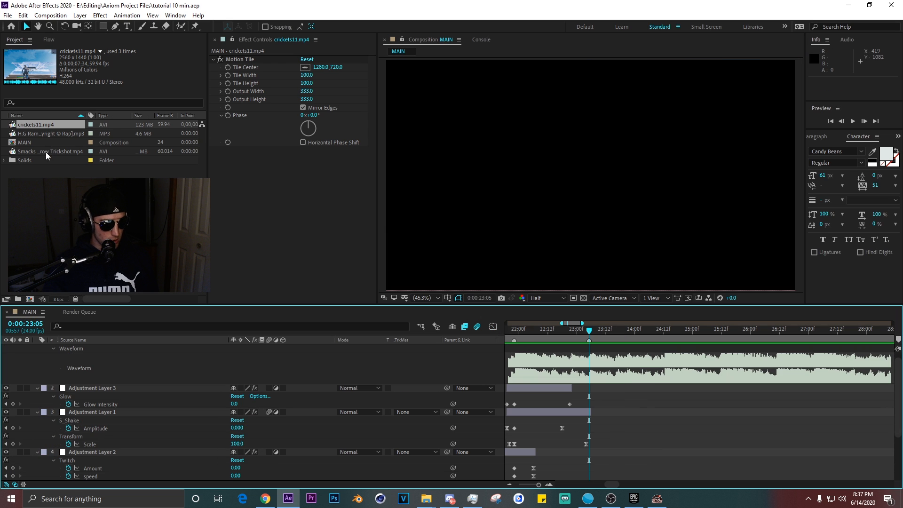
pyautogui.moveTo(43, 151); pyautogui.dragTo(666, 388)
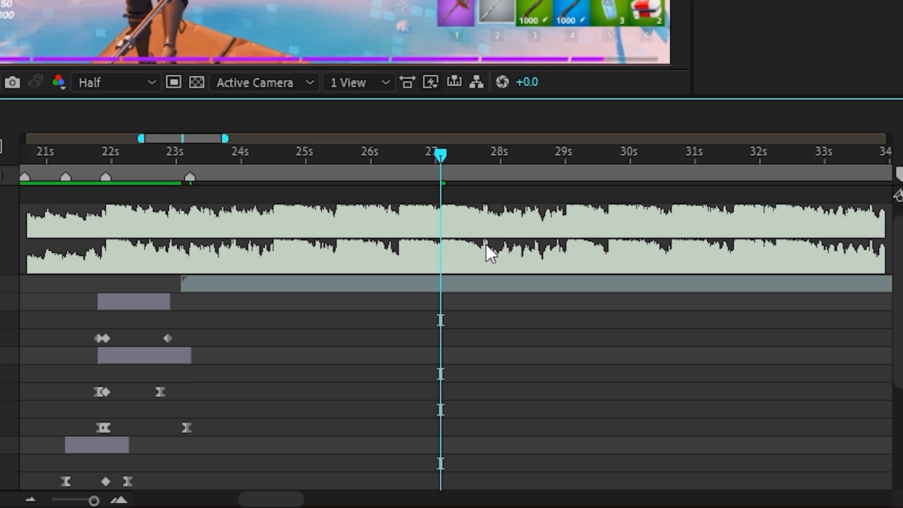
pyautogui.press('KP_Multiply')
pyautogui.moveTo(741, 388)
pyautogui.mouseDown()
pyautogui.moveTo(690, 386)
pyautogui.moveTo(719, 383)
pyautogui.moveTo(710, 382)
pyautogui.mouseUp()
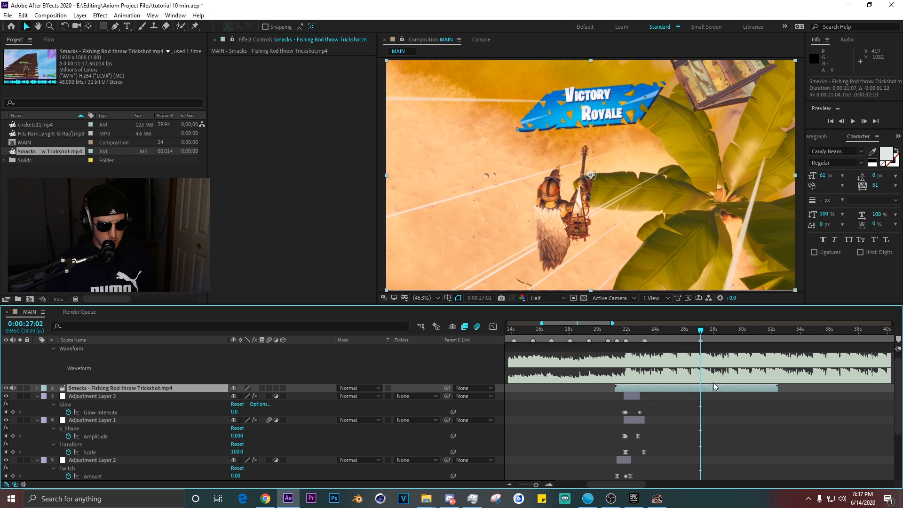
pyautogui.scroll(1, 707, 386)
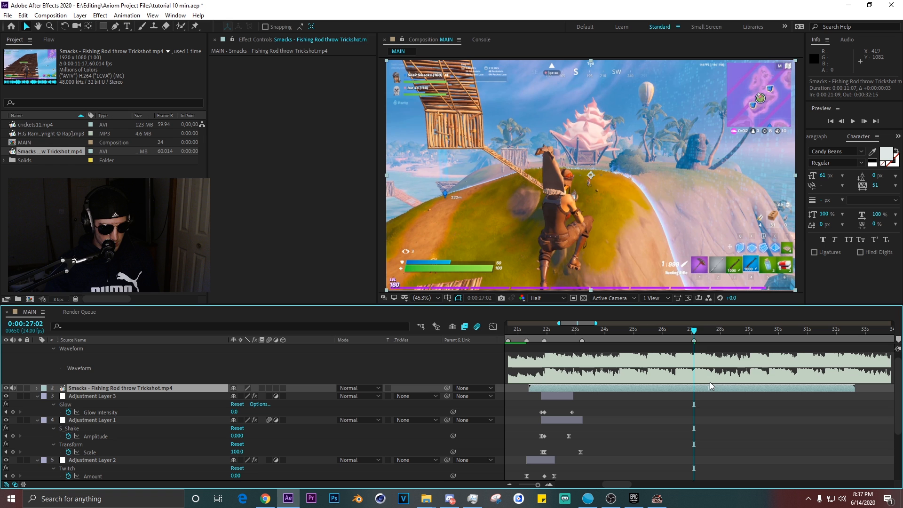
# Split the Smacks trickshot clip at 0:00:27:02 and enable time remapping on the earlier segment.
pyautogui.hotkey('ctrl', 'shift', 'd')
pyautogui.press('j')
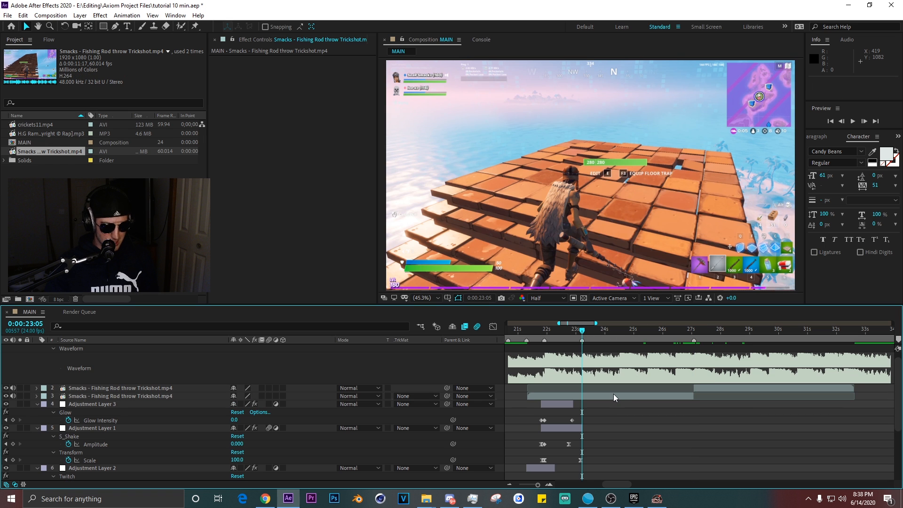
pyautogui.click(613, 394)
pyautogui.scroll(1, 619, 344)
pyautogui.hotkey('ctrl', 'alt', 't')
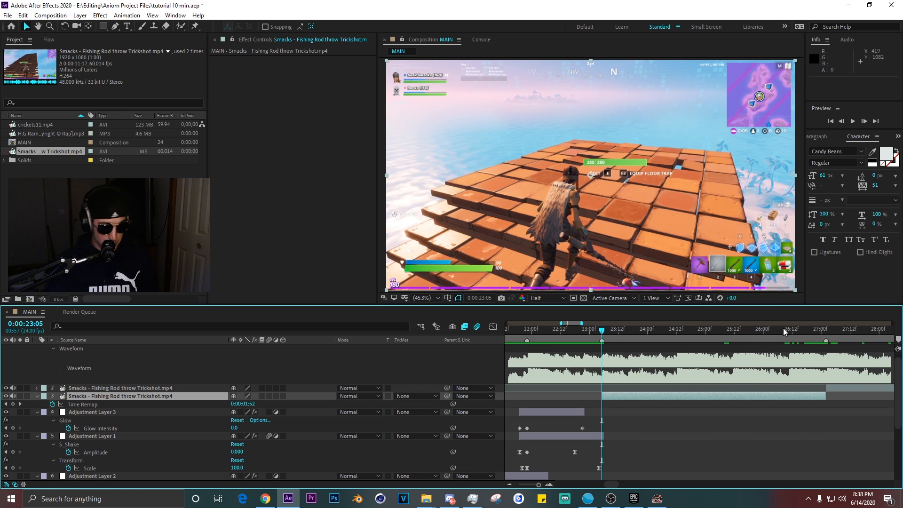
# Add a Time Remap keyframe at about 0:00:27:00 and apply Easy Ease to the segment's Time Remap keyframes.
pyautogui.click(823, 331)
pyautogui.click(13, 405)
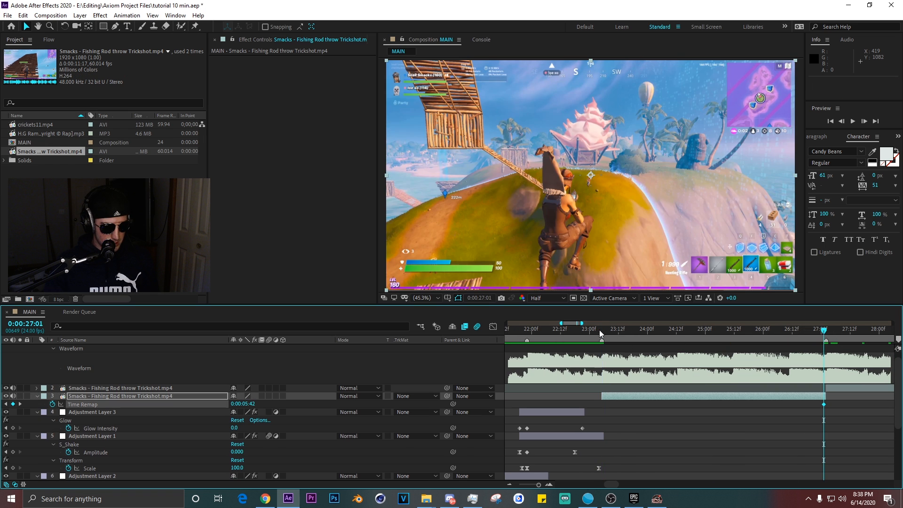
pyautogui.moveTo(599, 331); pyautogui.dragTo(603, 331)
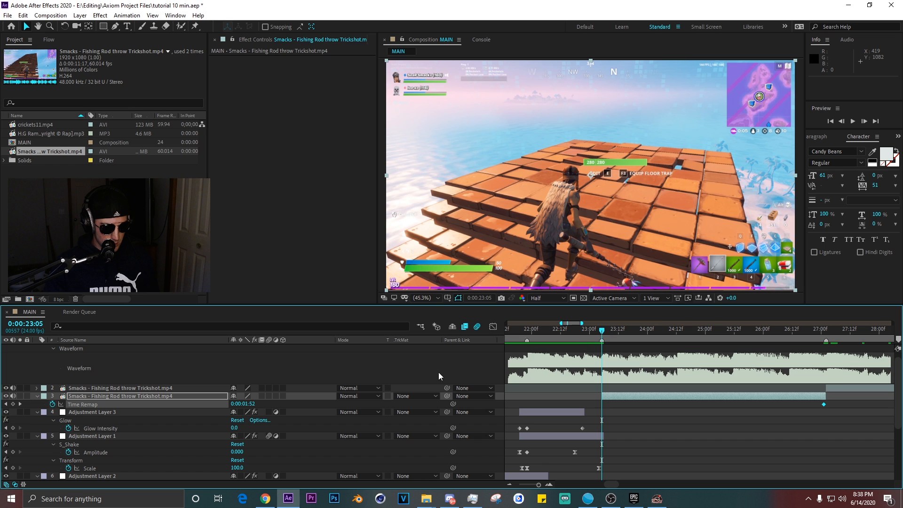
pyautogui.hscroll(1, 438, 371)
pyautogui.hscroll(-1, 601, 389)
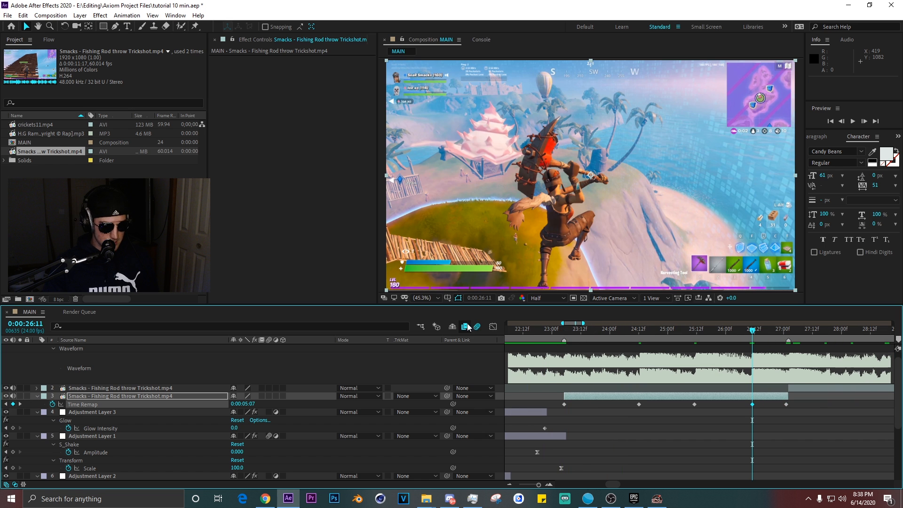
pyautogui.click(493, 327)
pyautogui.moveTo(791, 379); pyautogui.dragTo(560, 454)
pyautogui.press('F9')
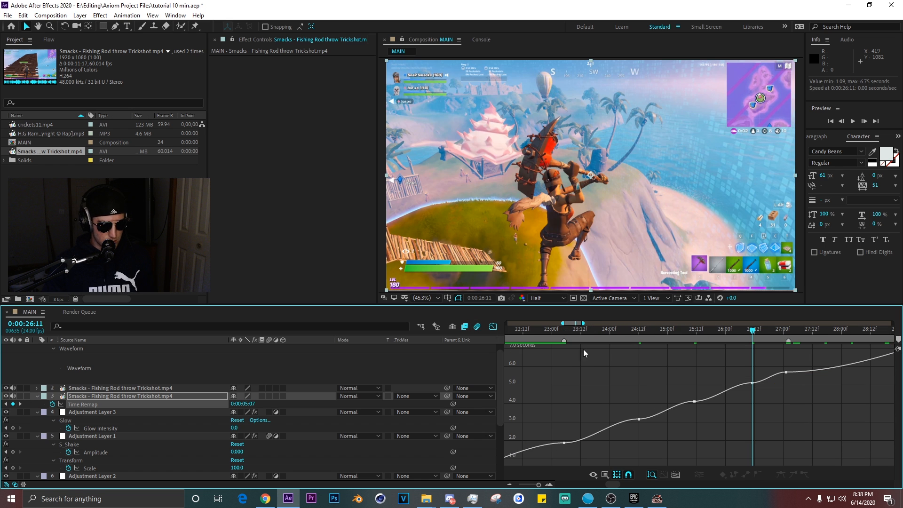
# Adjust the Time Remap keyframes and bezier handles in the graph editor to shape the speed ramp.
pyautogui.moveTo(602, 331); pyautogui.dragTo(664, 364)
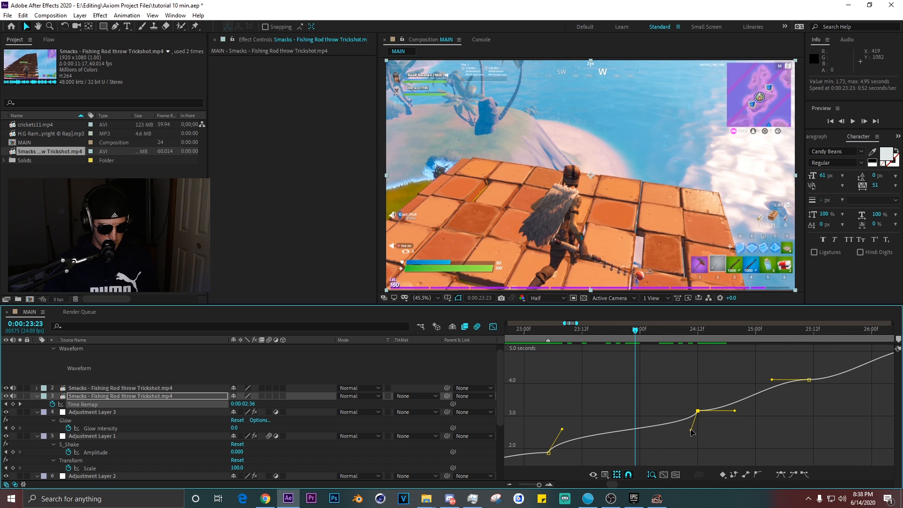
pyautogui.moveTo(691, 431); pyautogui.dragTo(690, 426)
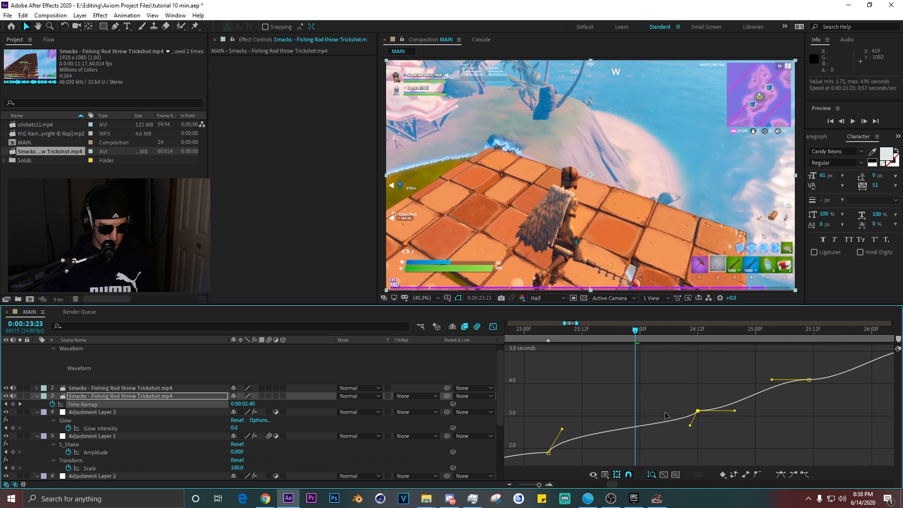
pyautogui.moveTo(630, 400); pyautogui.dragTo(747, 440)
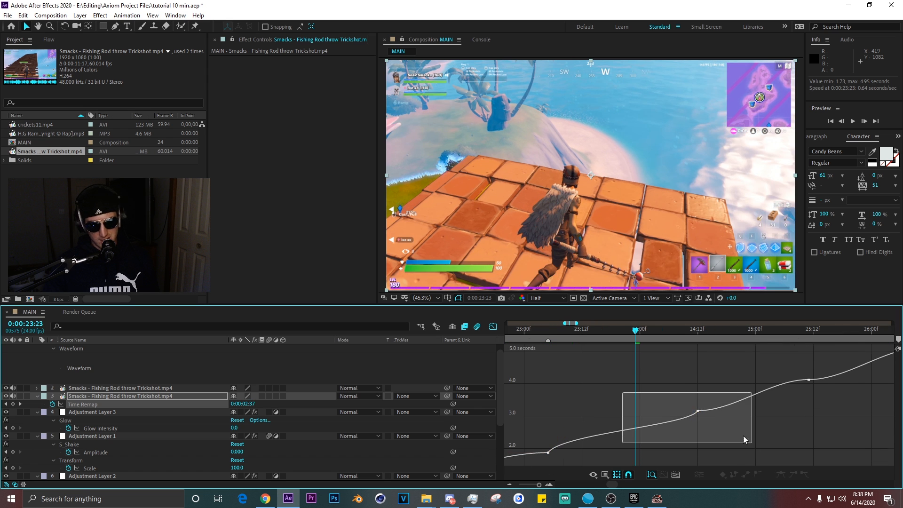
pyautogui.moveTo(649, 335); pyautogui.dragTo(710, 344)
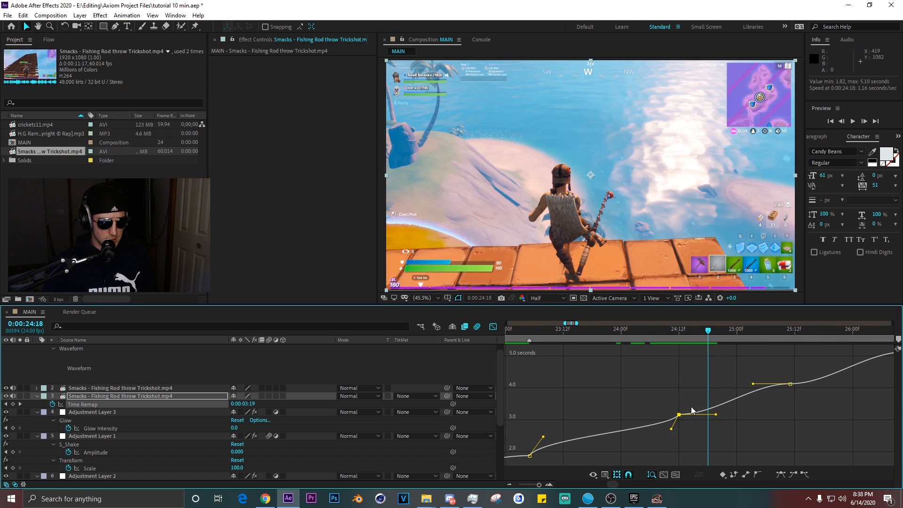
pyautogui.moveTo(718, 410); pyautogui.dragTo(631, 414)
pyautogui.click(697, 400)
pyautogui.click(634, 330)
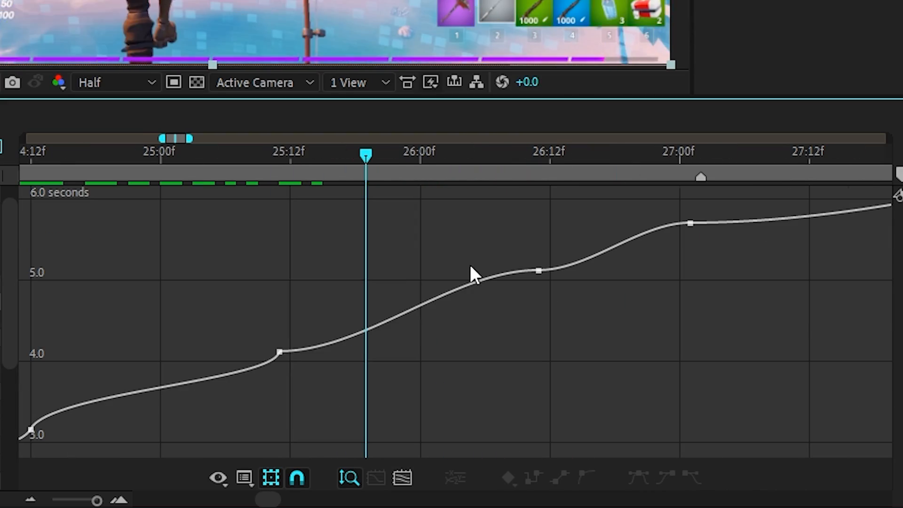
pyautogui.click(621, 418)
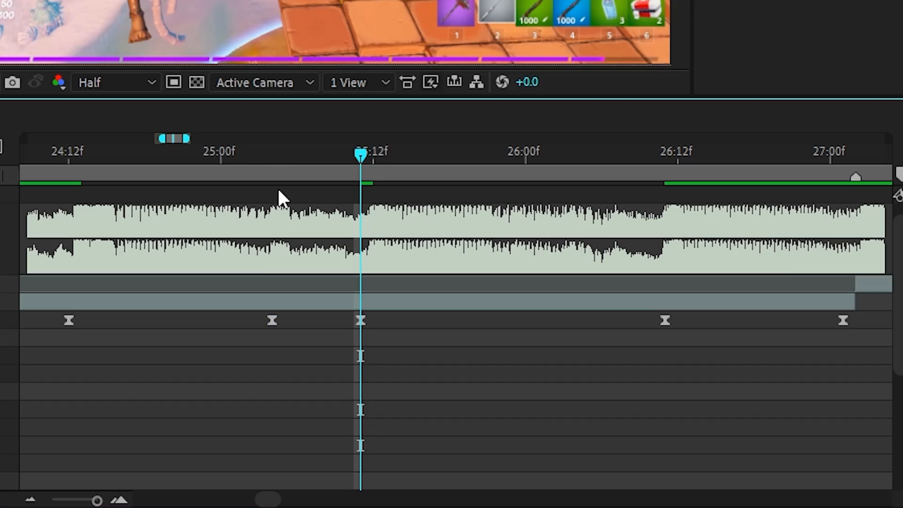
# Steepen the bezier handles around the 0:00:25:12 Time Remap keyframes for a sharper speed ramp and preview it.
pyautogui.moveTo(284, 352); pyautogui.dragTo(401, 302)
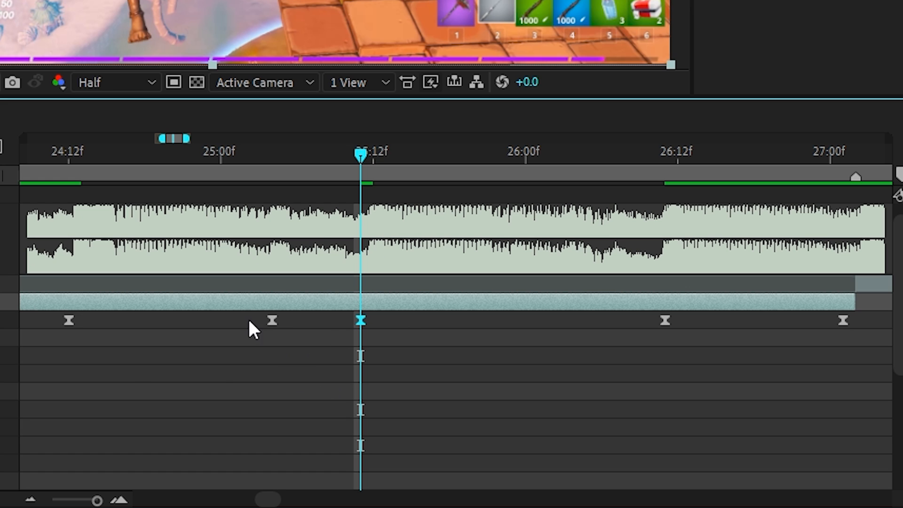
pyautogui.hotkey('shift', 'F3')
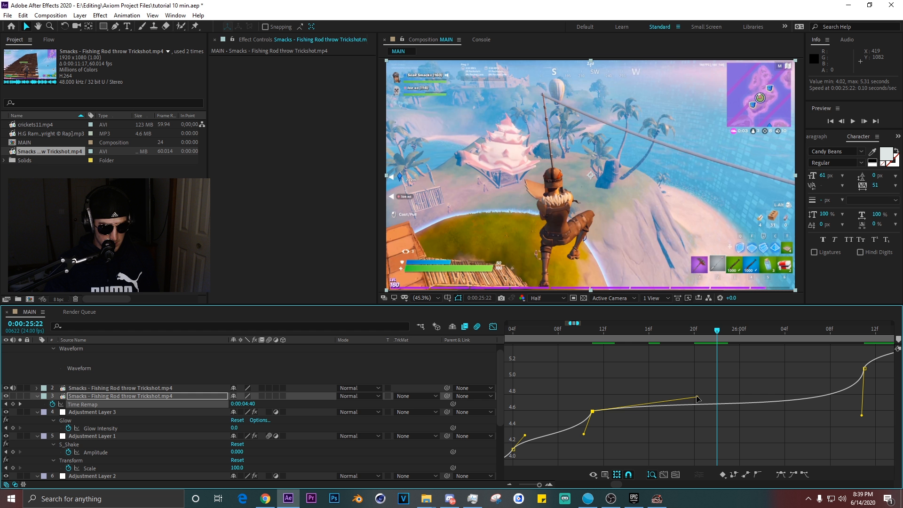
pyautogui.moveTo(605, 394); pyautogui.dragTo(607, 387)
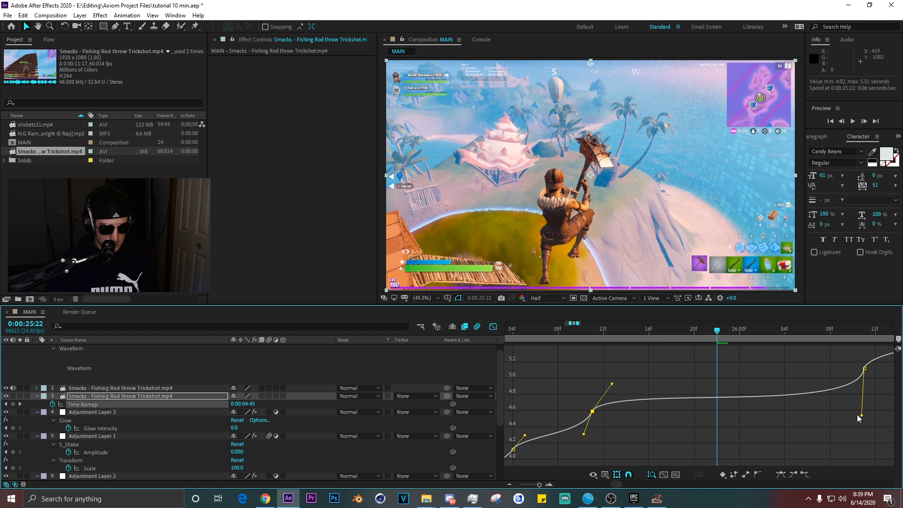
pyautogui.moveTo(862, 416); pyautogui.dragTo(850, 398)
pyautogui.scroll(-3, 807, 398)
pyautogui.press('space')
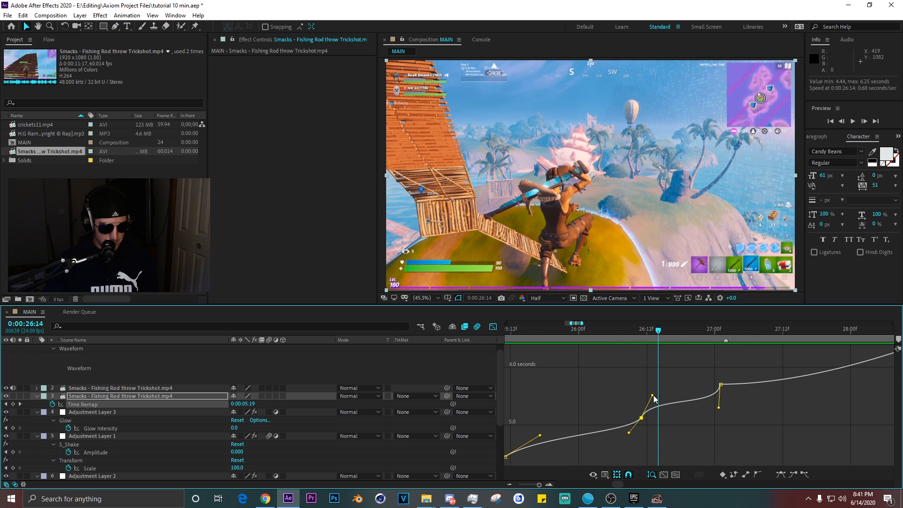
# Adjust the Time Remap handle near 0:00:26:12 and preview the speed ramp playback.
pyautogui.moveTo(654, 398); pyautogui.dragTo(660, 396)
pyautogui.click(720, 407)
pyautogui.scroll(-3, 718, 411)
pyautogui.press('space')
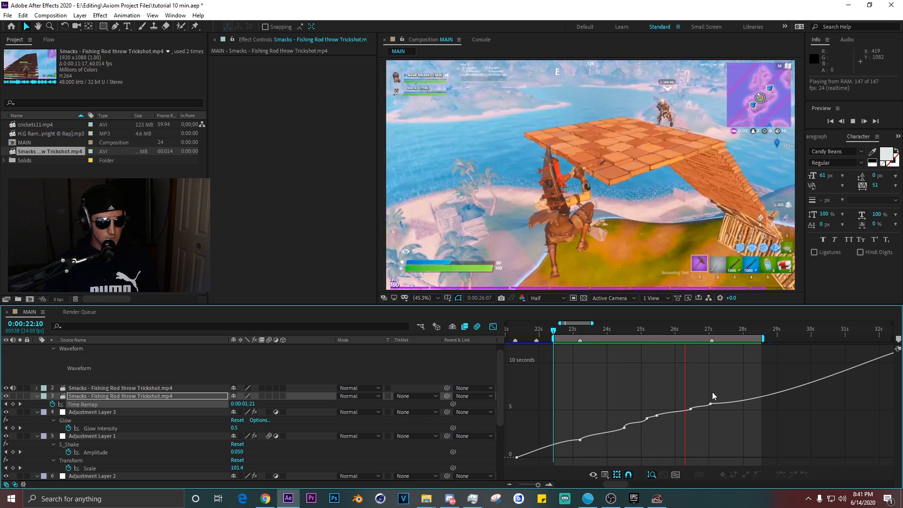
pyautogui.press('space')
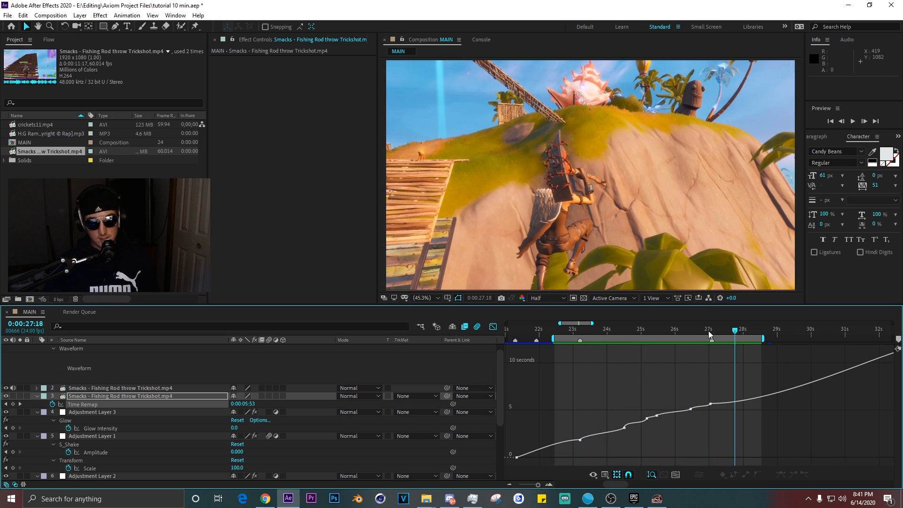
# Add a Time Remap keyframe to the later clip segment at 0:00:29:16 and trim its out point there.
pyautogui.click(712, 333)
pyautogui.moveTo(720, 367); pyautogui.dragTo(607, 371)
pyautogui.hotkey('shift', 'F3')
pyautogui.click(613, 389)
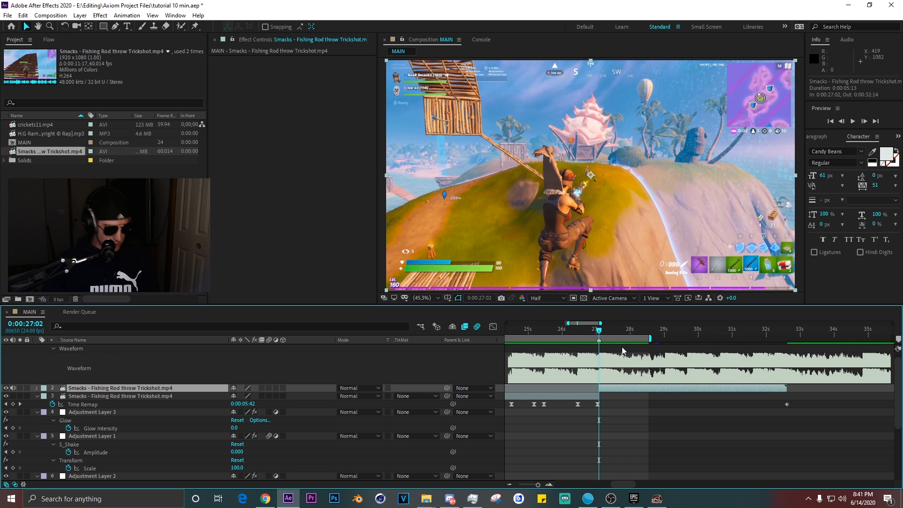
pyautogui.press('u')
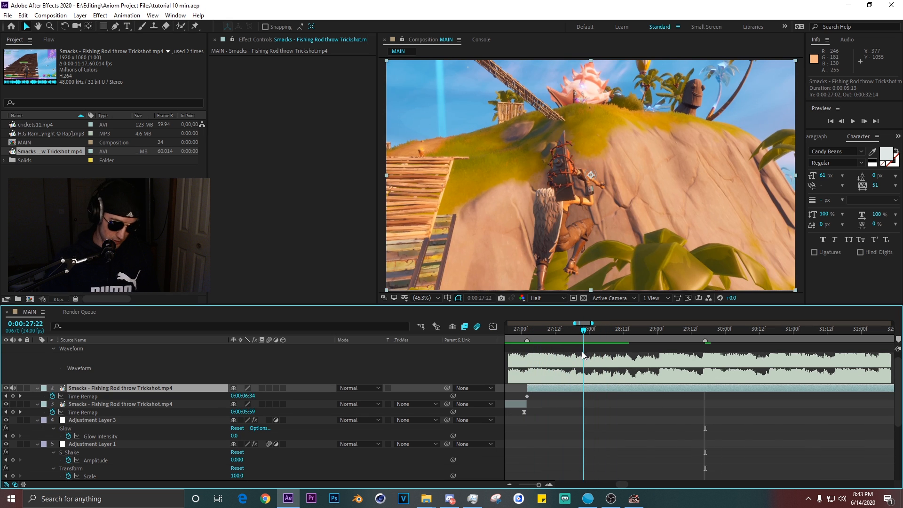
pyautogui.moveTo(678, 349); pyautogui.dragTo(604, 357)
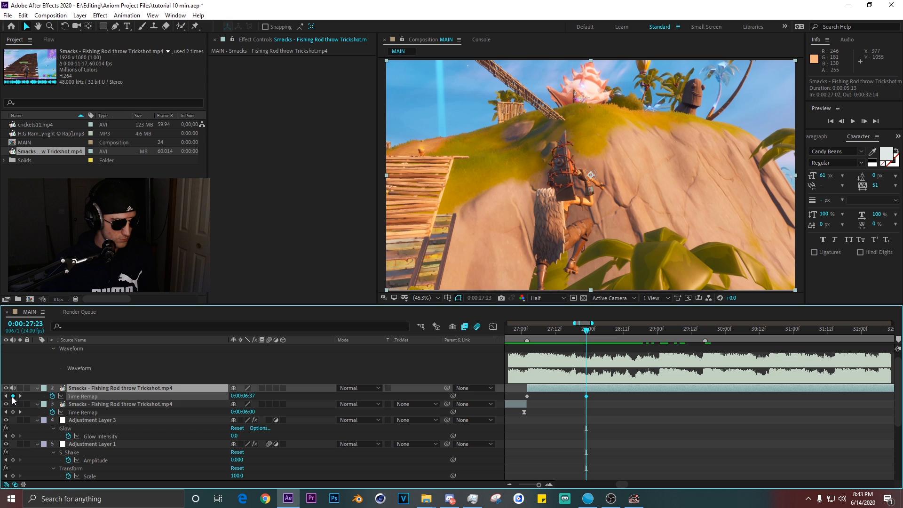
pyautogui.click(12, 396)
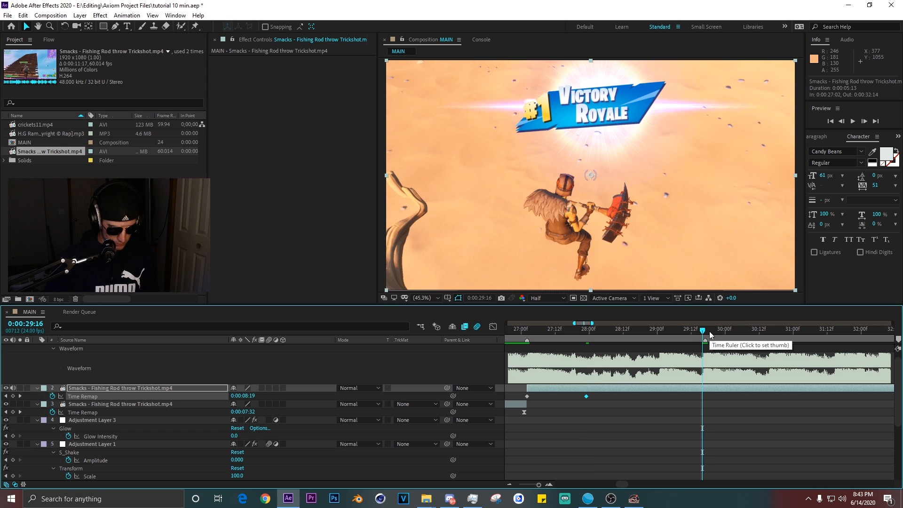
pyautogui.hotkey('alt', ']')
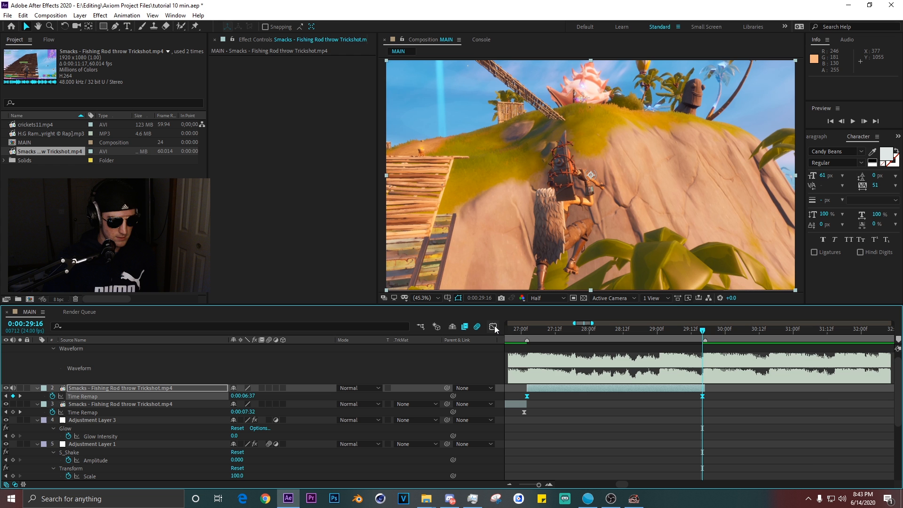
# Ease the later segment's Time Remap keyframes in the graph editor by pulling out their bezier handles.
pyautogui.click(493, 327)
pyautogui.moveTo(576, 383); pyautogui.dragTo(573, 380)
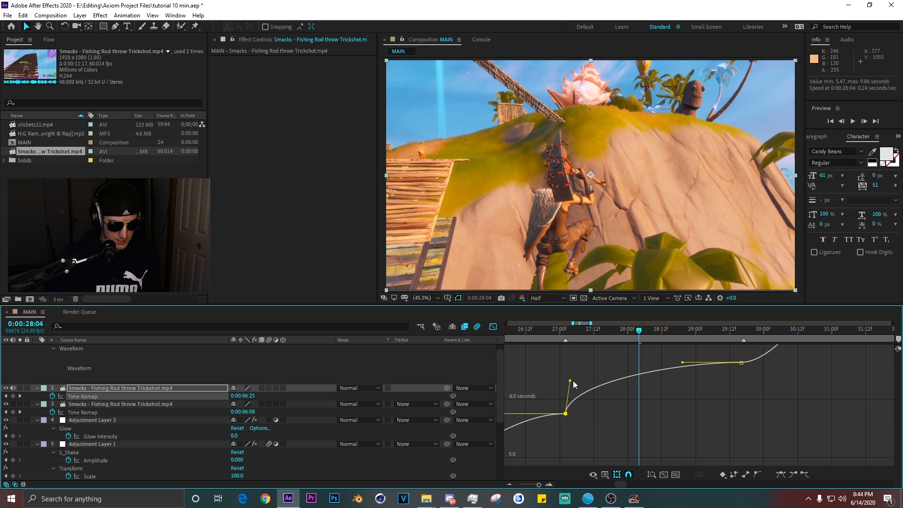
pyautogui.click(657, 358)
pyautogui.moveTo(685, 352); pyautogui.dragTo(728, 395)
pyautogui.click(701, 361)
pyautogui.moveTo(639, 331)
pyautogui.mouseDown()
pyautogui.moveTo(565, 338)
pyautogui.moveTo(625, 339)
pyautogui.mouseUp()
pyautogui.click(566, 414)
pyautogui.moveTo(573, 380); pyautogui.dragTo(574, 368)
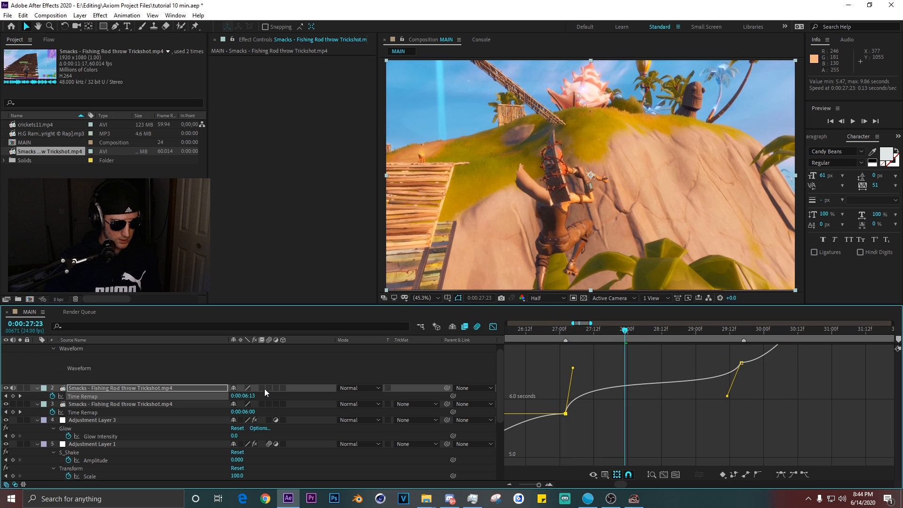
pyautogui.click(655, 354)
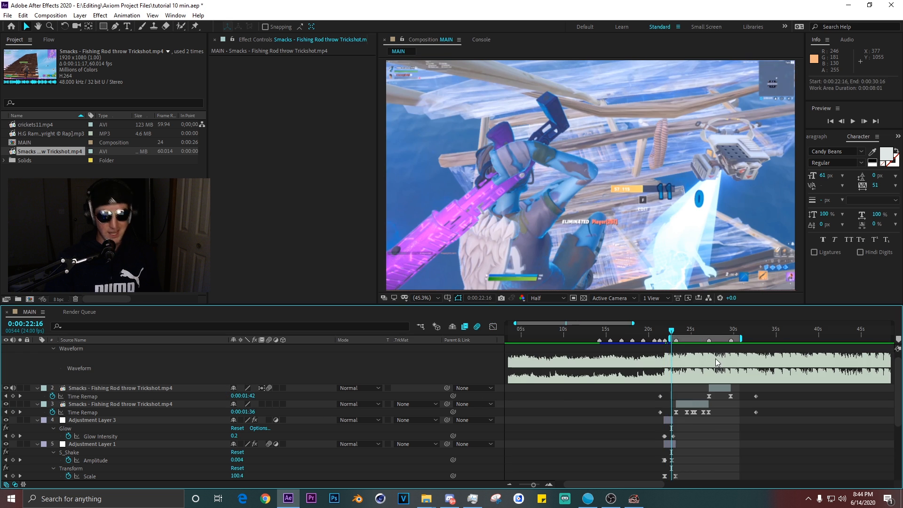
# Duplicate the glow and shake adjustment layers, start the copies at 0:00:27:02 and bring them to the top.
pyautogui.press('space')
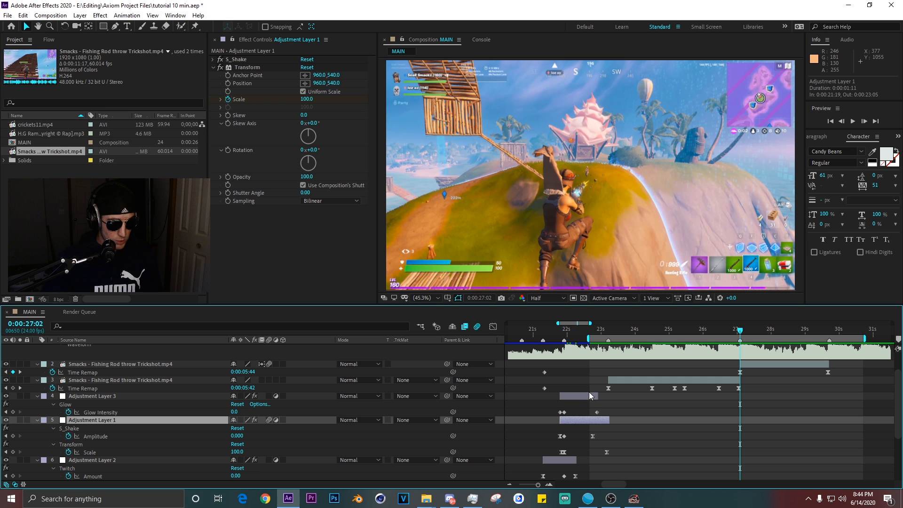
pyautogui.keyDown('ctrl'); pyautogui.click(586, 395); pyautogui.keyUp('ctrl')
pyautogui.hotkey('ctrl', 'd')
pyautogui.press('[')
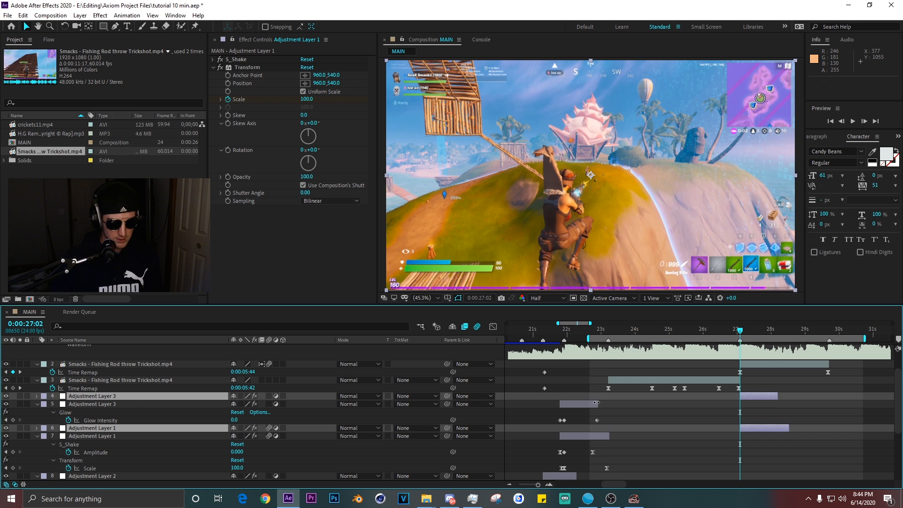
pyautogui.hotkey('ctrl', 'shift', ']')
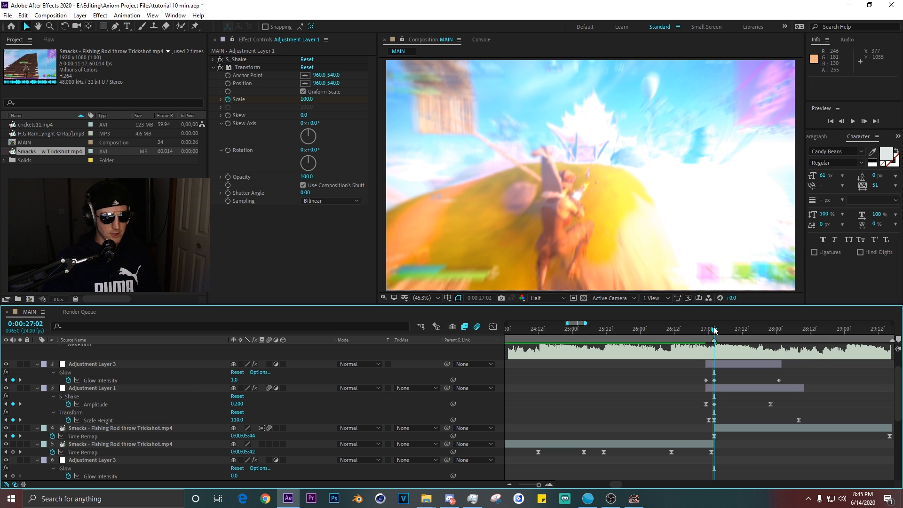
pyautogui.moveTo(715, 329); pyautogui.dragTo(763, 335)
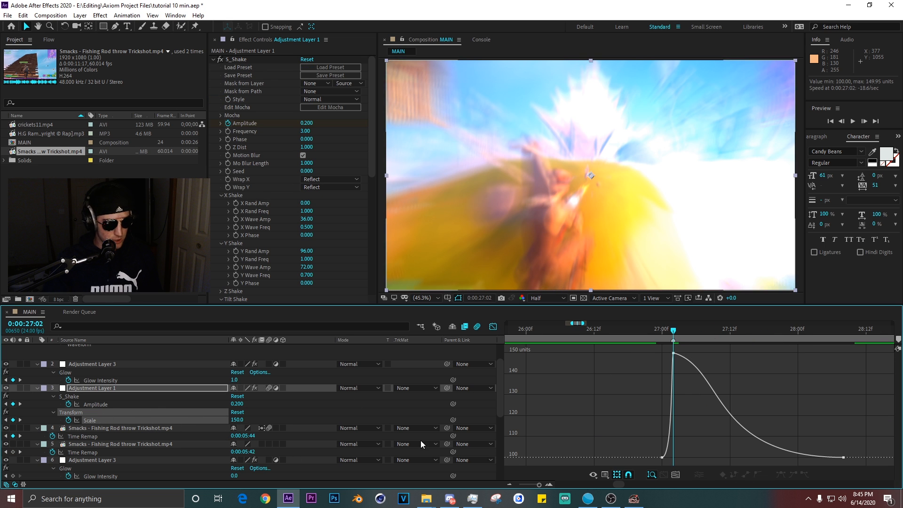
# Reshape the copied layer's Scale curve in the graph editor into a sharper zoom-out from 150.
pyautogui.moveTo(758, 383); pyautogui.dragTo(578, 328)
pyautogui.moveTo(726, 368)
pyautogui.mouseDown()
pyautogui.moveTo(722, 424)
pyautogui.moveTo(596, 331)
pyautogui.mouseUp()
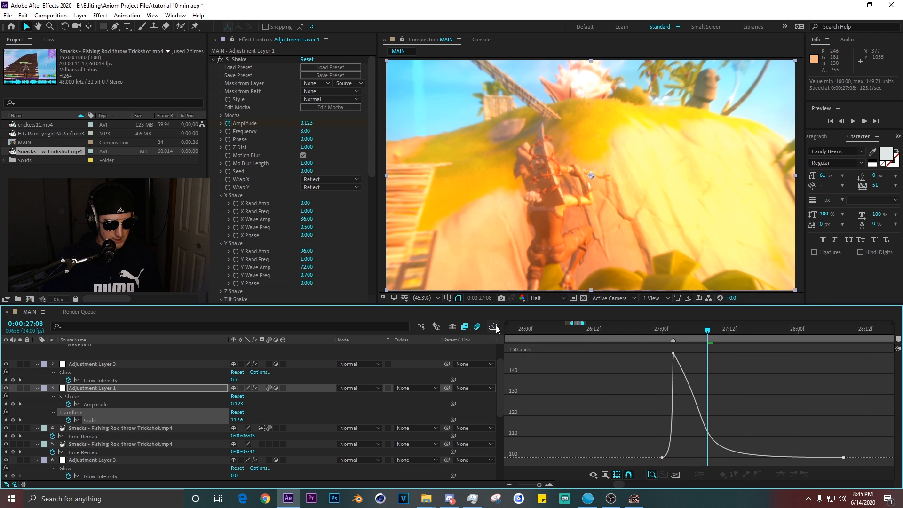
pyautogui.click(478, 326)
pyautogui.press('-')
# Add a new adjustment layer at 0:00:27:02 and apply the Radial Blur effect to it.
pyautogui.moveTo(725, 394); pyautogui.dragTo(614, 424)
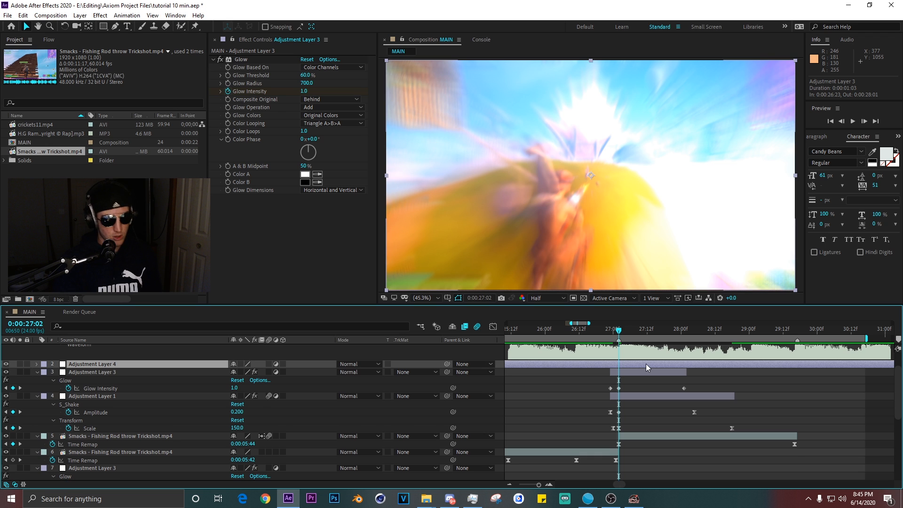
pyautogui.click(645, 364)
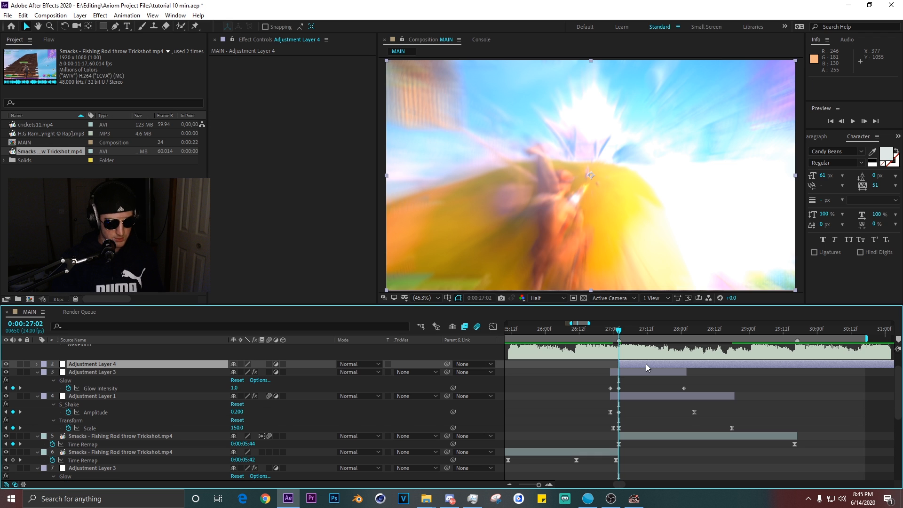
pyautogui.hotkey('ctrl', 'space')
pyautogui.write('radial blur')
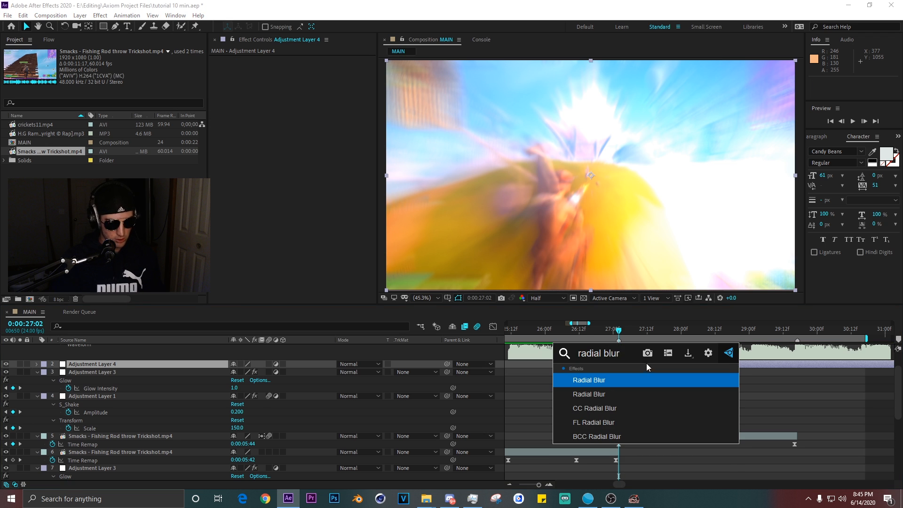
pyautogui.press('Return')
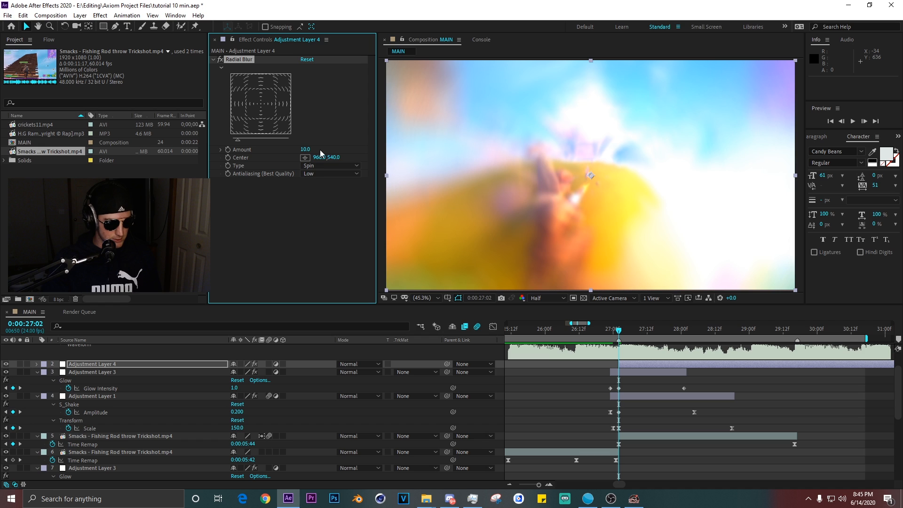
# Set Radial Blur's Type to Zoom, Antialiasing to High and Amount to 20.
pyautogui.click(330, 165)
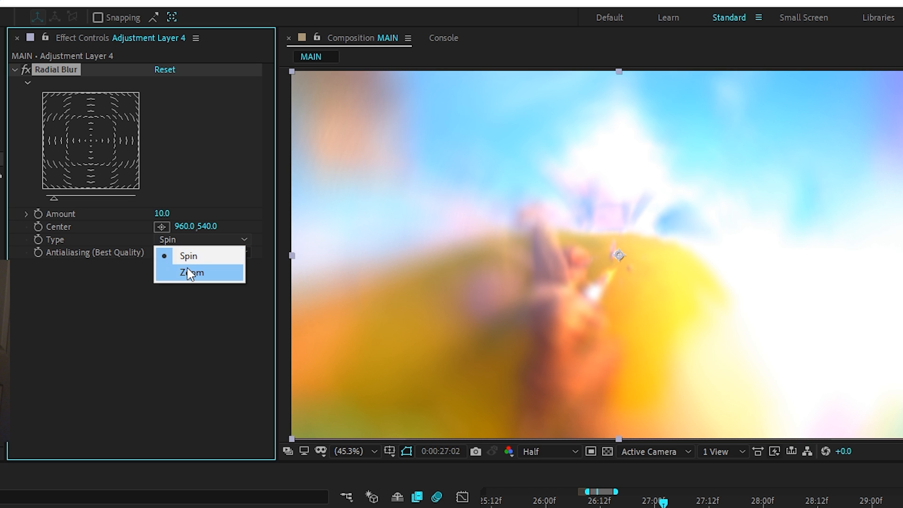
pyautogui.click(188, 273)
pyautogui.click(183, 253)
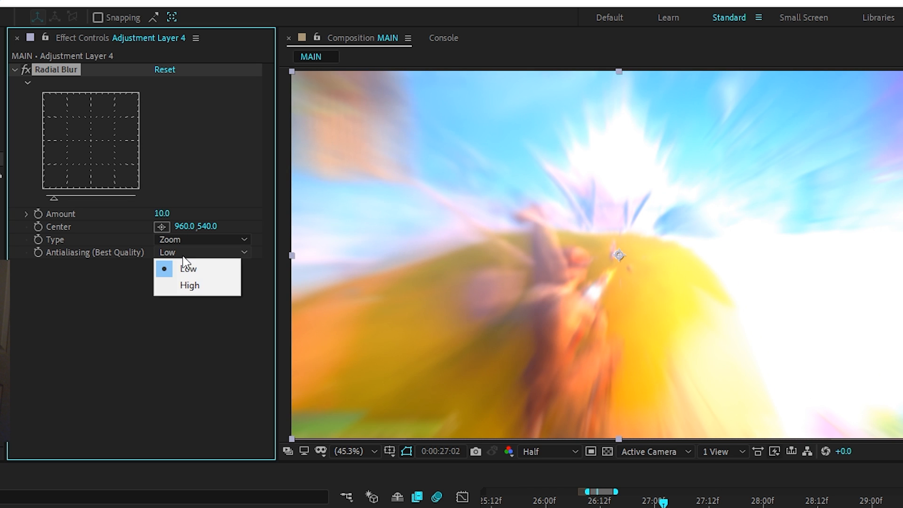
pyautogui.click(185, 285)
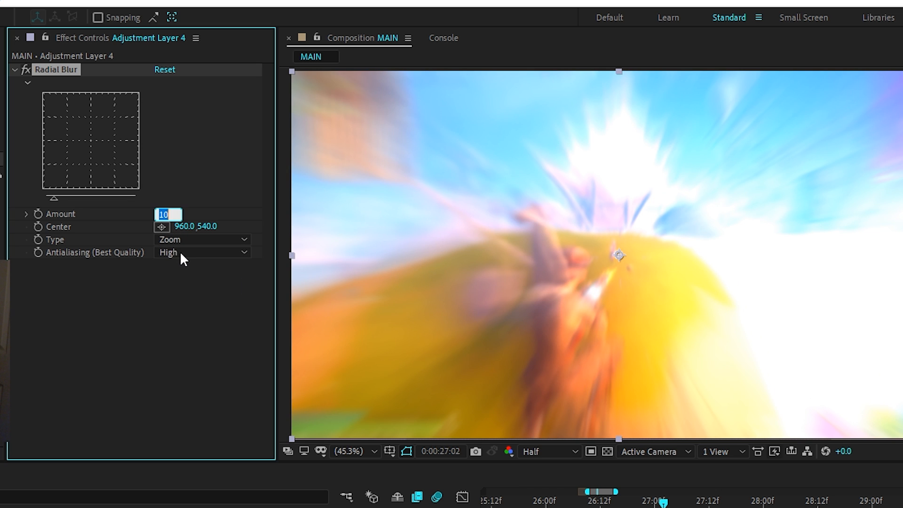
pyautogui.write('20')
pyautogui.press('Return')
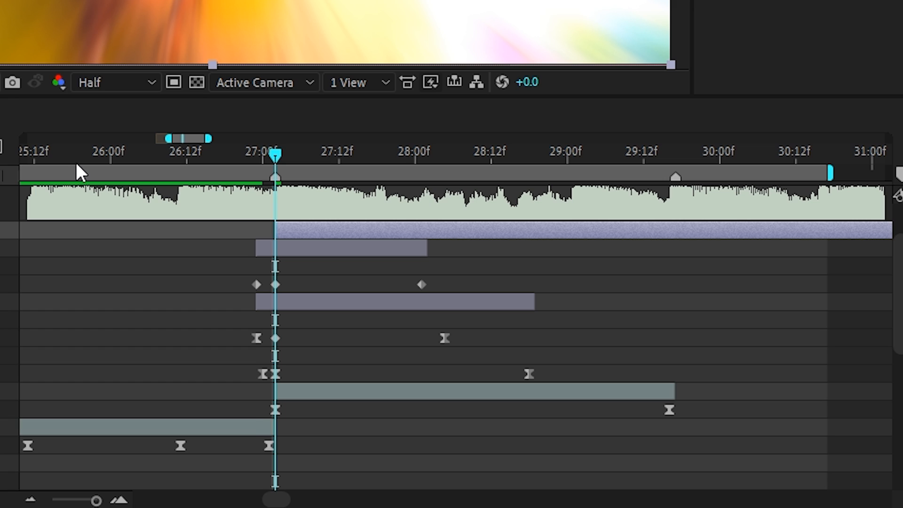
# Step back three frames to 0:00:26:22 and scrub the timeline to review the radial blur.
pyautogui.press('pageup')
pyautogui.press('pageup')
pyautogui.press('pageup')
pyautogui.press('pageup')
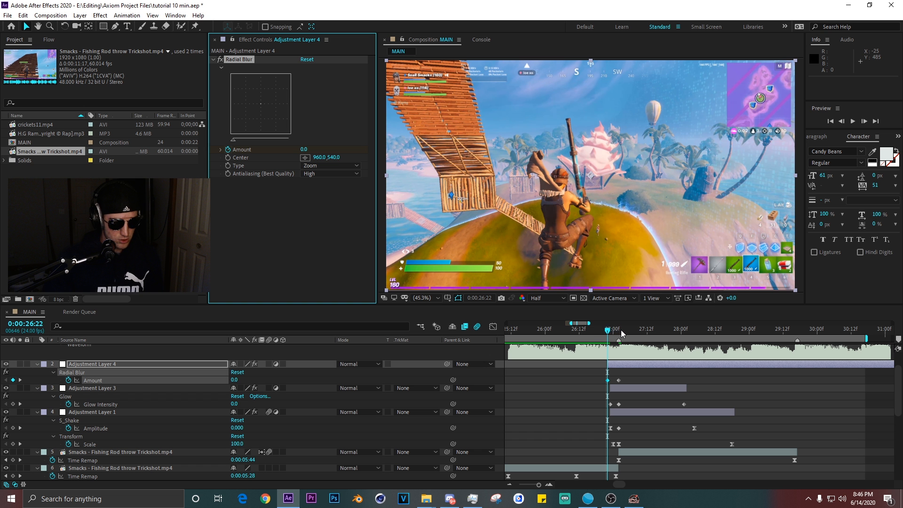
pyautogui.moveTo(776, 332); pyautogui.dragTo(793, 334)
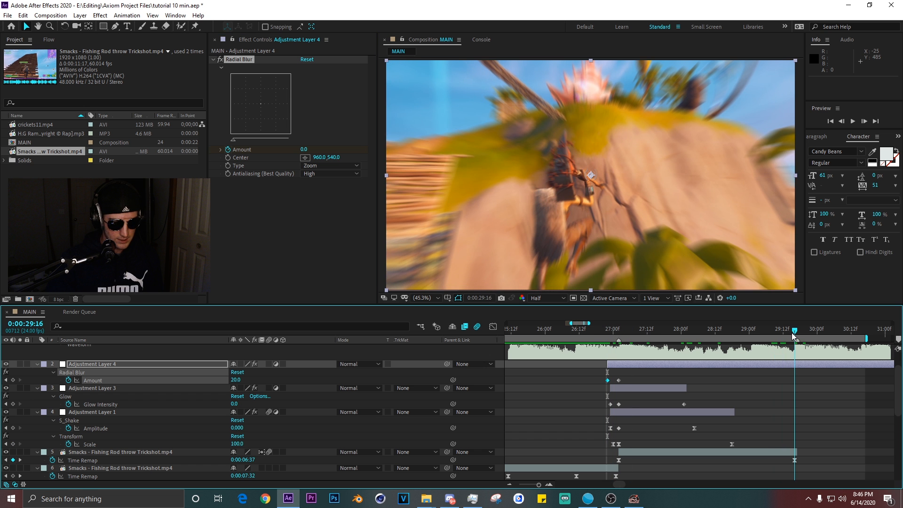
# Set the radial blur Amount to 0 at 0:00:29:16 and apply Easy Ease to both Amount keyframes.
pyautogui.click(238, 381)
pyautogui.write('0')
pyautogui.press('Return')
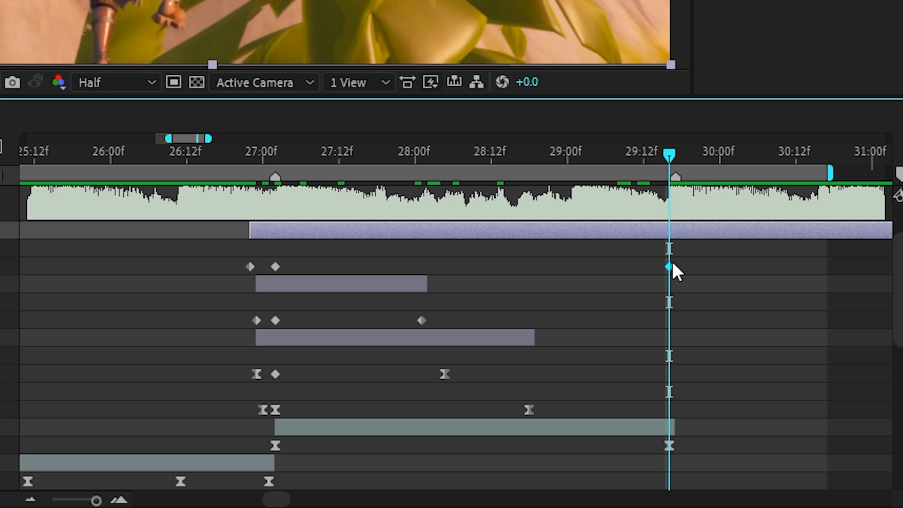
pyautogui.press('F9')
pyautogui.click(671, 238)
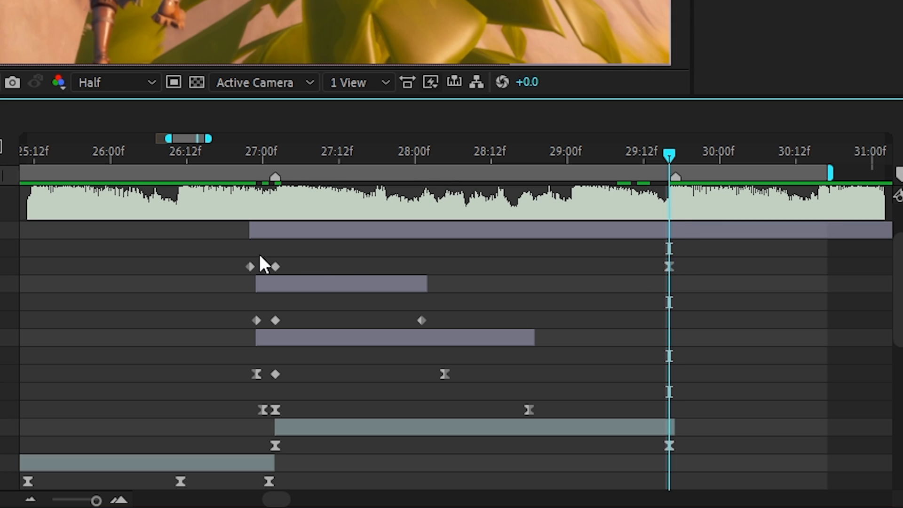
pyautogui.click(250, 267)
pyautogui.press('F9')
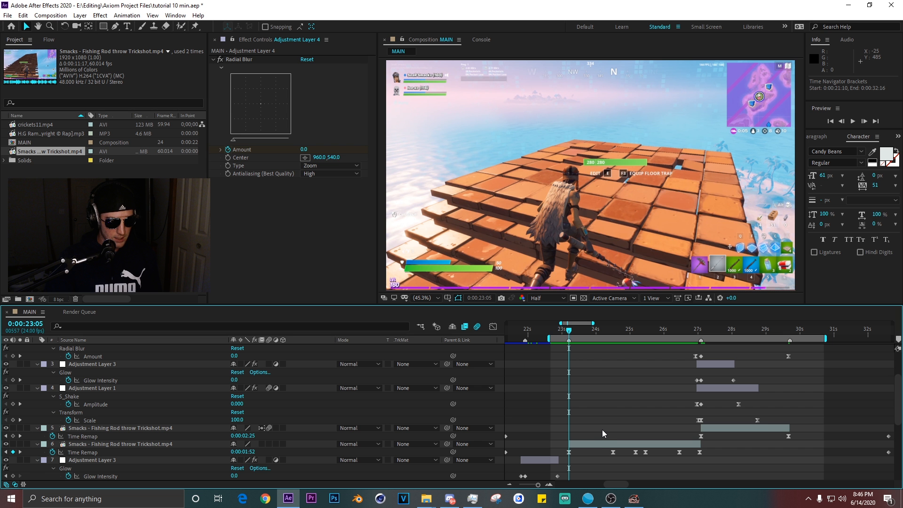
# Add Scale keyframes at 100% on the second Smacks clip at 0:00:23:05 and 0:00:24:11.
pyautogui.click(579, 444)
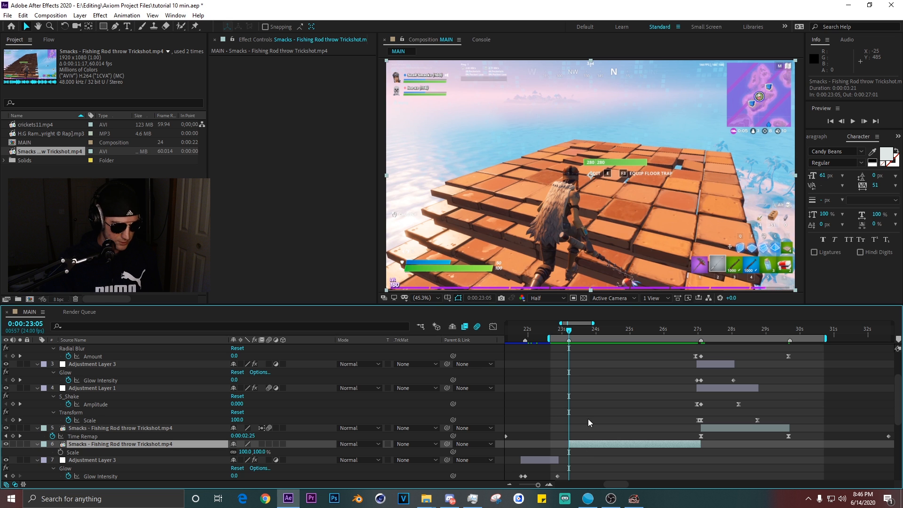
pyautogui.scroll(-4, 588, 423)
pyautogui.scroll(1, 559, 339)
pyautogui.moveTo(551, 340); pyautogui.dragTo(649, 336)
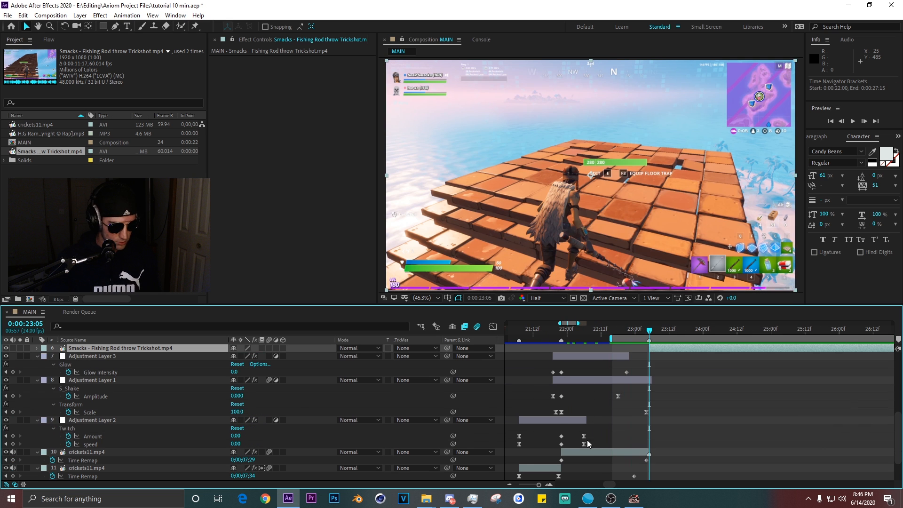
pyautogui.click(592, 453)
pyautogui.hotkey('alt', 'shift', 's')
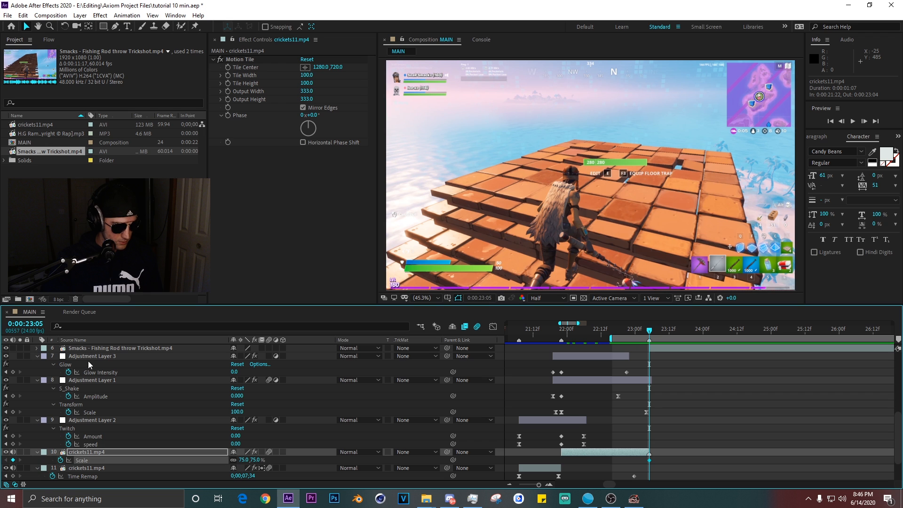
pyautogui.click(89, 349)
pyautogui.press('s')
pyautogui.click(60, 356)
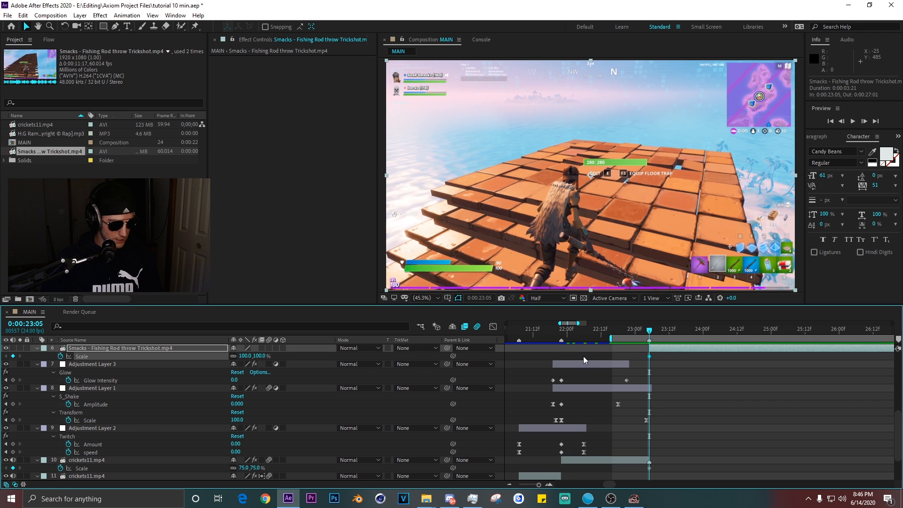
pyautogui.press('space')
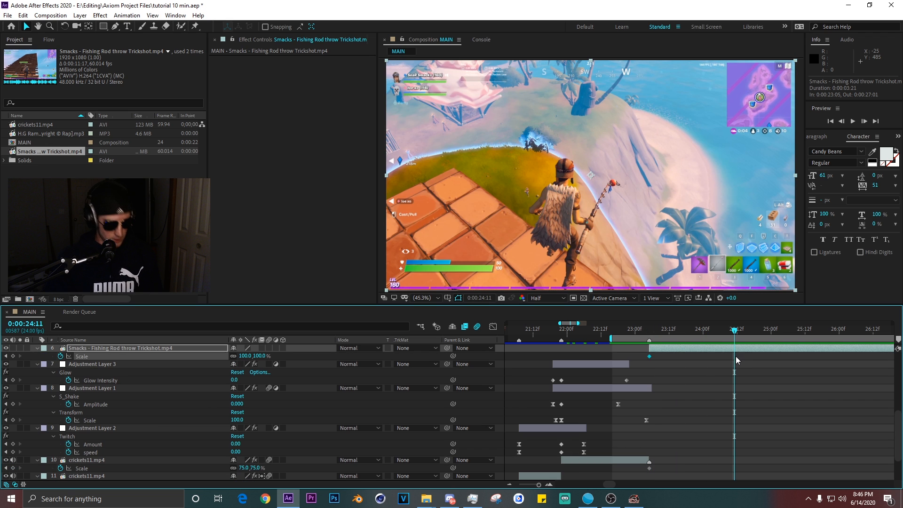
pyautogui.hotkey('ctrl', 'alt', 't')
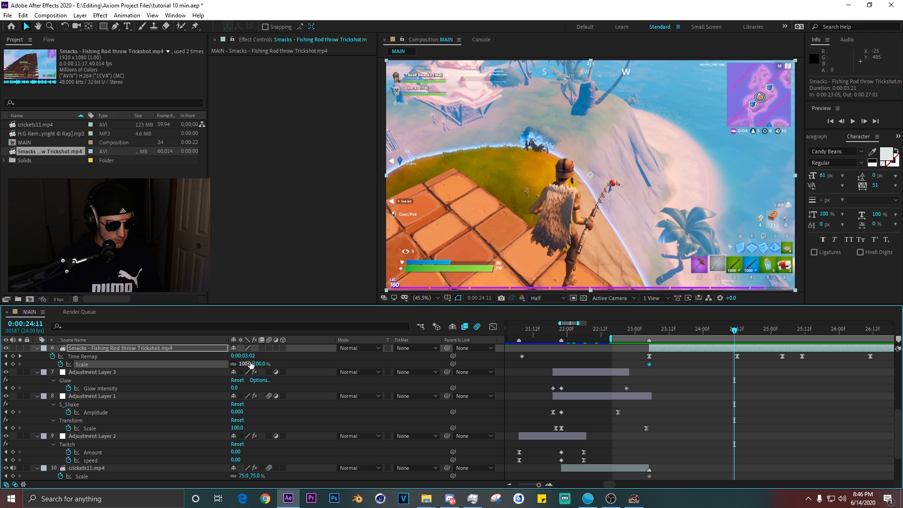
# Return to 0:00:23:05 and set the Smacks clip's Scale keyframe there to 50%.
pyautogui.click(651, 332)
pyautogui.click(246, 365)
pyautogui.write('50')
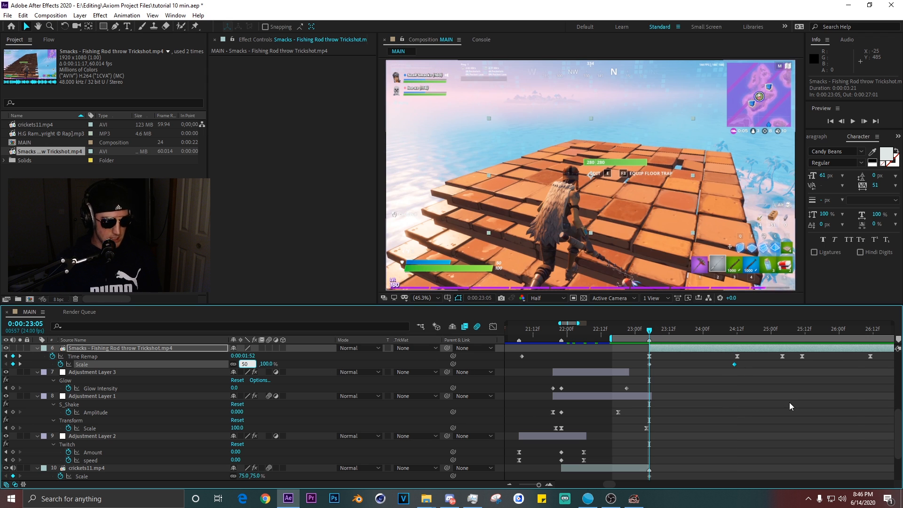
pyautogui.press('Return')
# Apply Motion Tile to the Smacks clip with 333 output width and height and mirrored edges.
pyautogui.hotkey('ctrl', 'space')
pyautogui.write('motion')
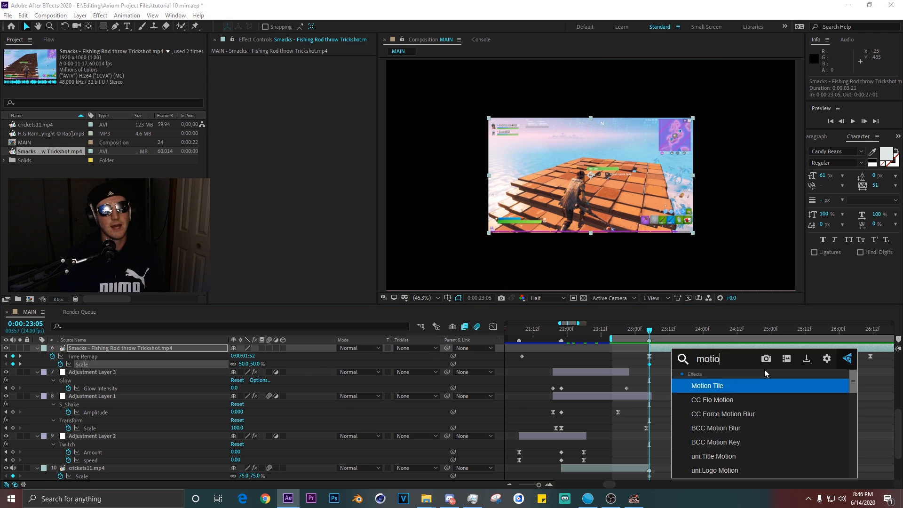
pyautogui.press('Return')
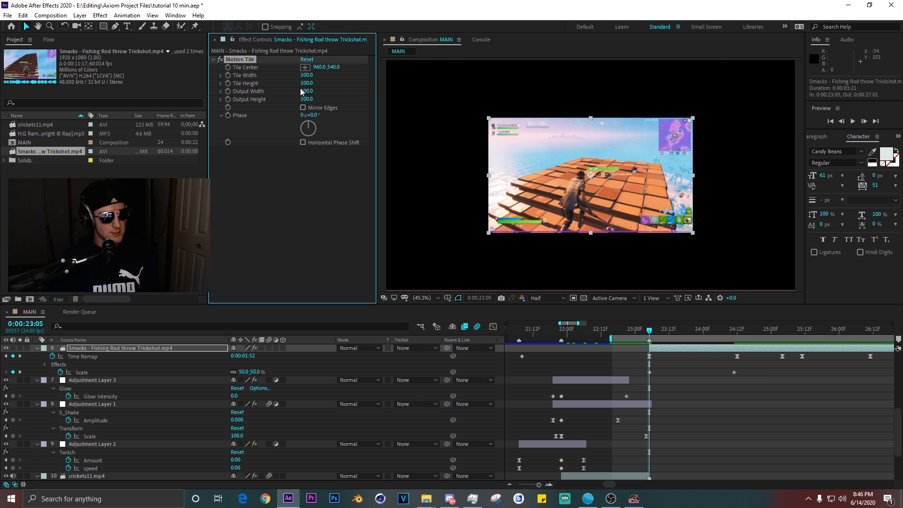
pyautogui.click(268, 349)
# Ease the Smacks clip's Scale keyframes and shape the graph editor curve into a fast zoom from 50 to 100%.
pyautogui.moveTo(746, 370); pyautogui.dragTo(592, 377)
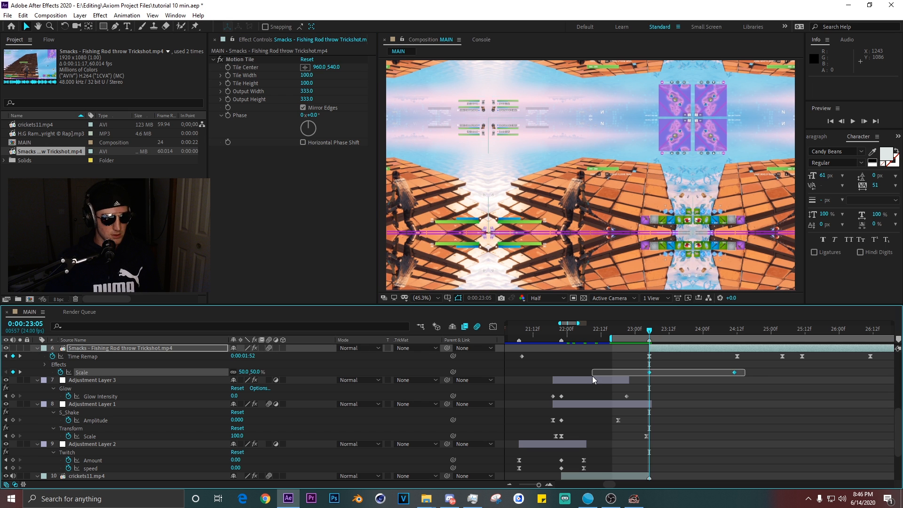
pyautogui.press('F9')
pyautogui.click(493, 326)
pyautogui.click(649, 458)
pyautogui.moveTo(678, 457); pyautogui.dragTo(623, 371)
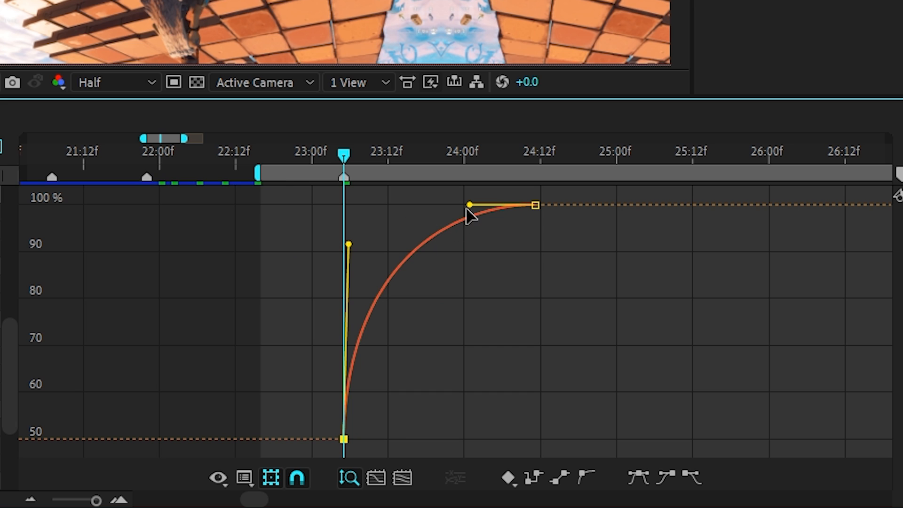
pyautogui.moveTo(467, 209); pyautogui.dragTo(344, 207)
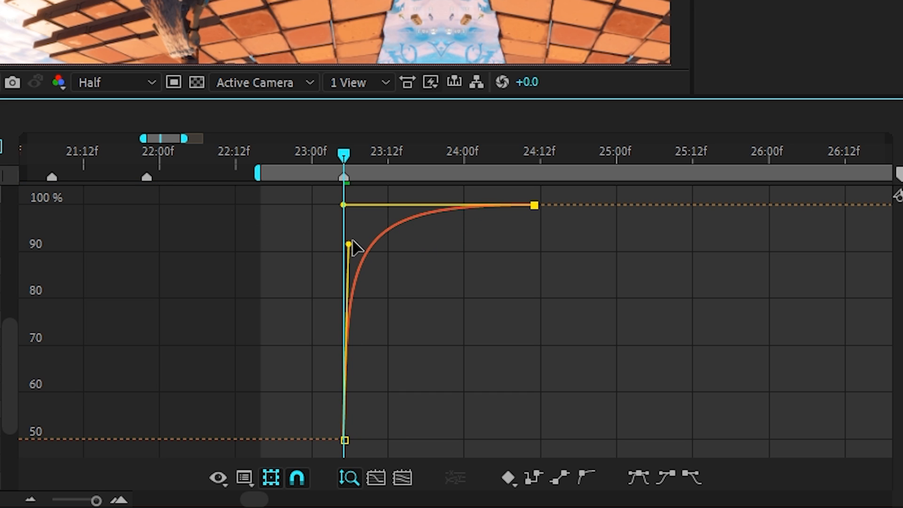
pyautogui.moveTo(348, 244); pyautogui.dragTo(357, 226)
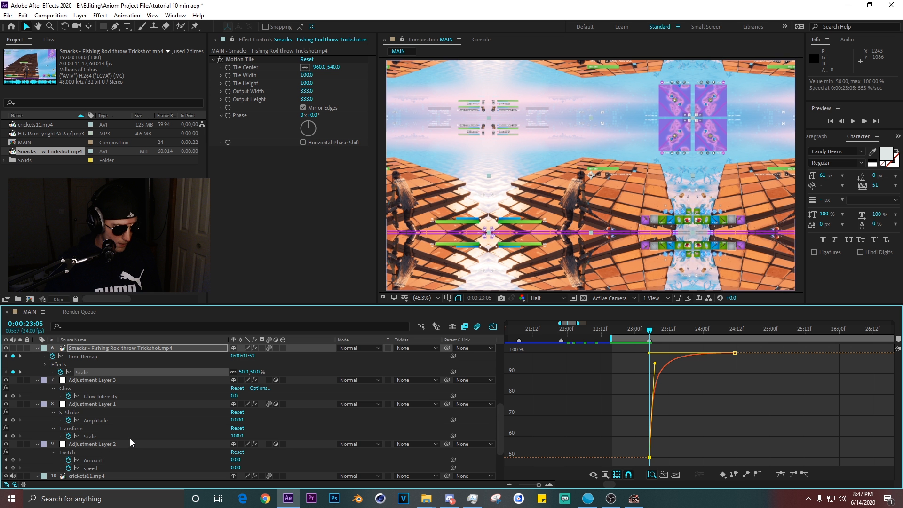
# Move the crickets11 clip's first Scale keyframe earlier and set its Scale to 280% at 0:00:23:04.
pyautogui.scroll(-1, 113, 447)
pyautogui.click(98, 461)
pyautogui.hotkey('shift', 'F3')
pyautogui.moveTo(649, 460); pyautogui.dragTo(607, 461)
pyautogui.press('pageup')
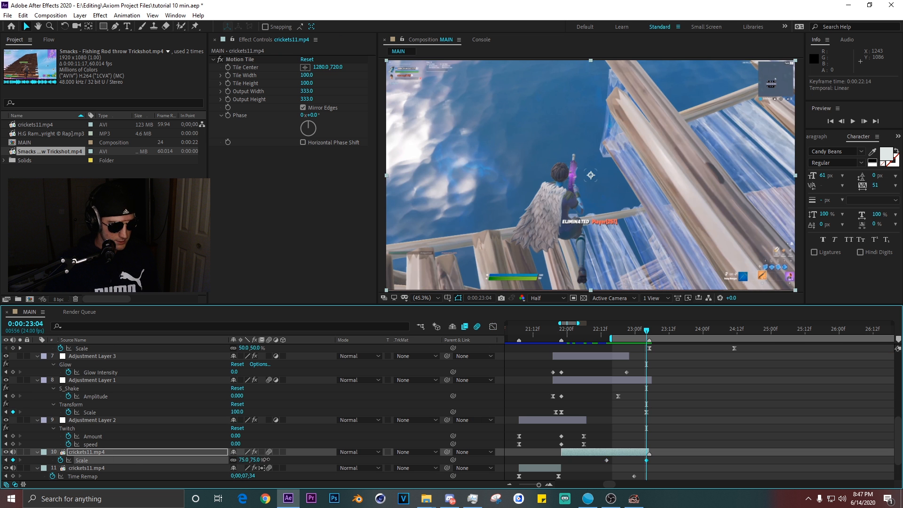
pyautogui.moveTo(266, 459); pyautogui.dragTo(363, 460)
# Shape the crickets11 Scale curve in the graph editor into a steep late ramp and preview the transition.
pyautogui.click(493, 327)
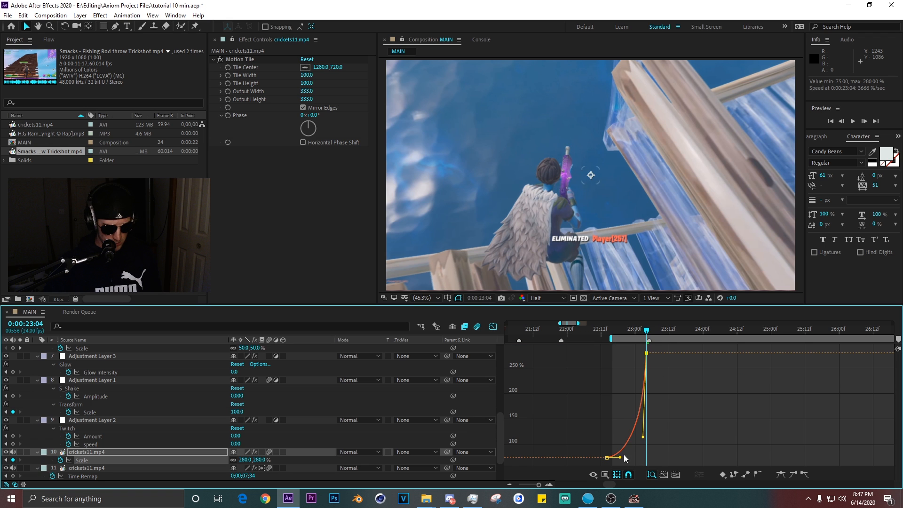
pyautogui.moveTo(621, 461); pyautogui.dragTo(644, 453)
pyautogui.moveTo(643, 451); pyautogui.dragTo(641, 455)
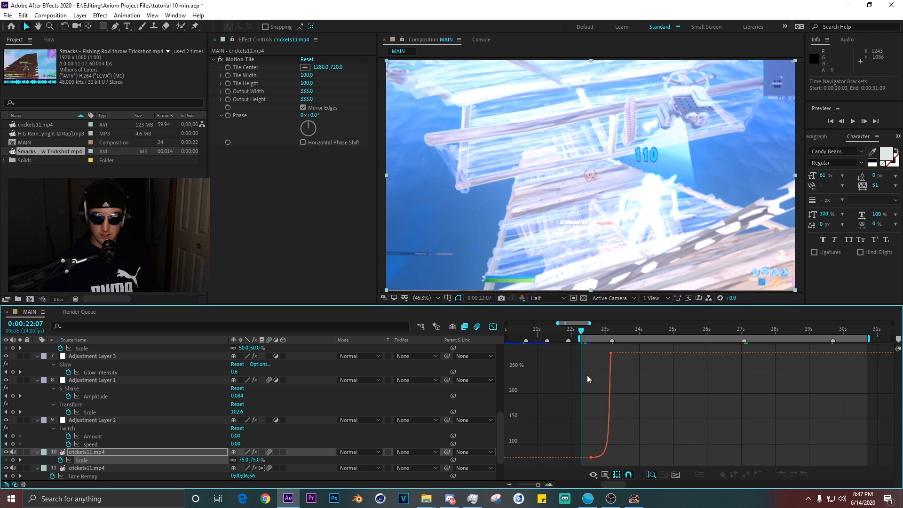
pyautogui.press('space')
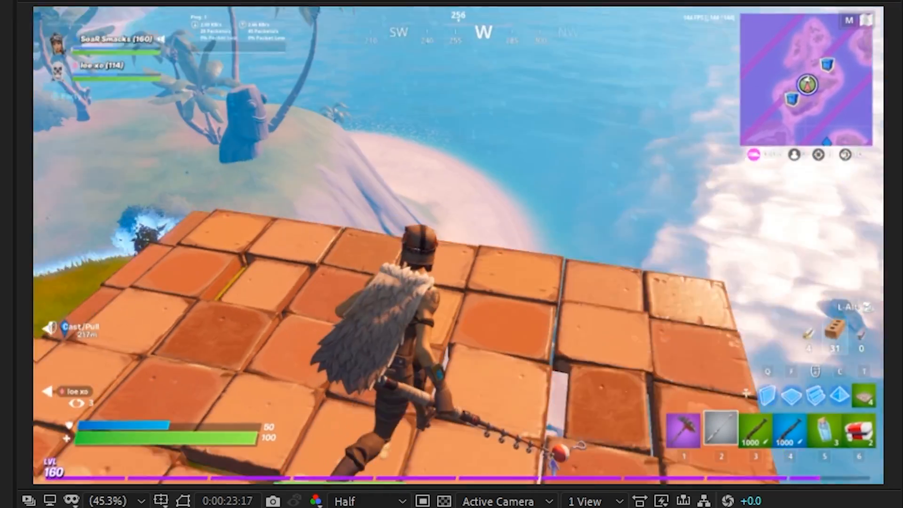
pyautogui.press('space')
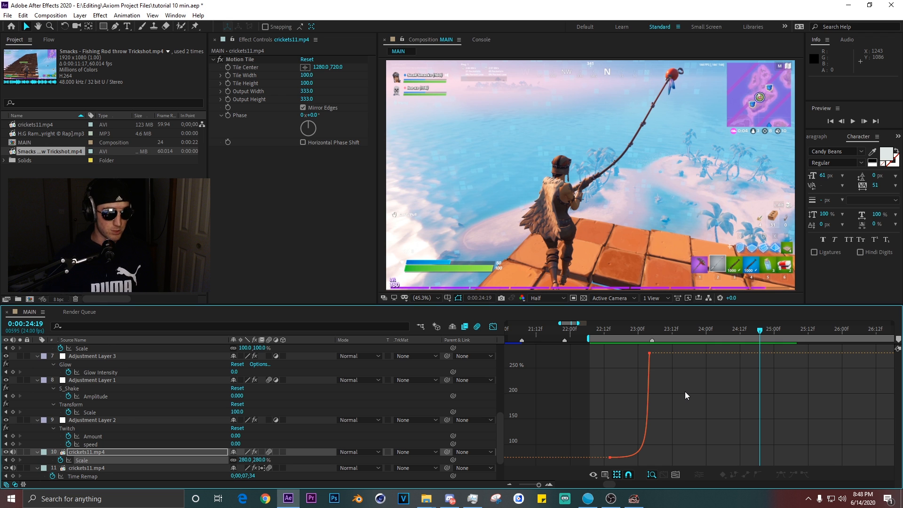
# Copy the Smacks clip's two Scale zoom keyframes and paste them at 0:00:25:11.
pyautogui.hotkey('shift', 'F3')
pyautogui.scroll(-2, 722, 376)
pyautogui.hscroll(3, 718, 400)
pyautogui.scroll(4, 673, 399)
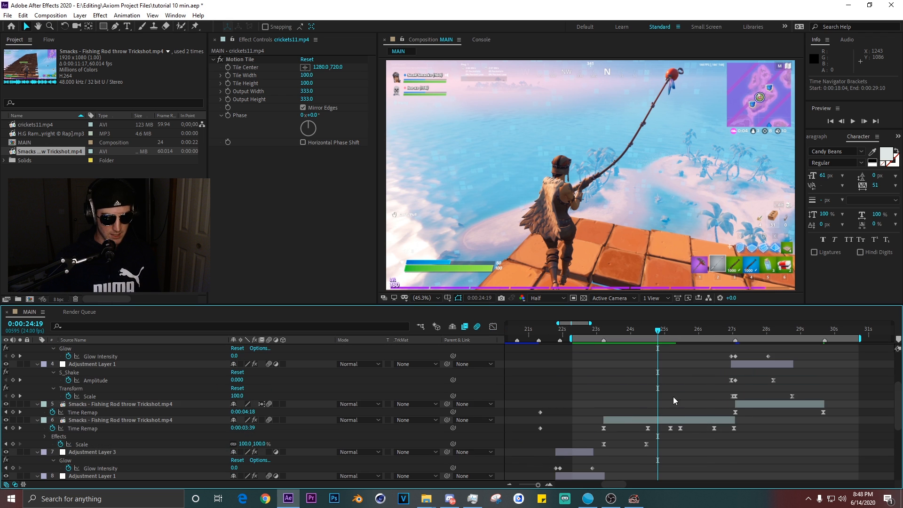
pyautogui.click(661, 419)
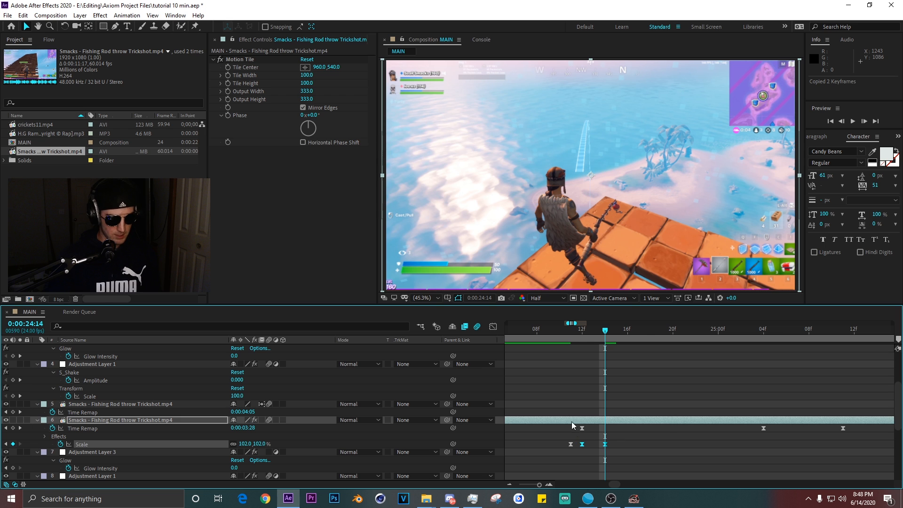
pyautogui.press('pageup')
pyautogui.click(672, 329)
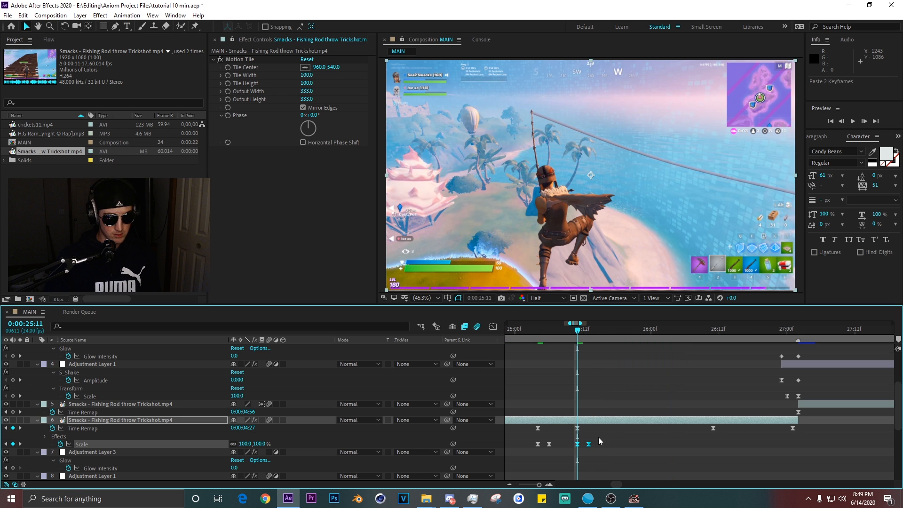
# Paste the Scale zoom keyframes again at 0:00:26:11 and preview the sequence from 0:00:27:01.
pyautogui.click(696, 330)
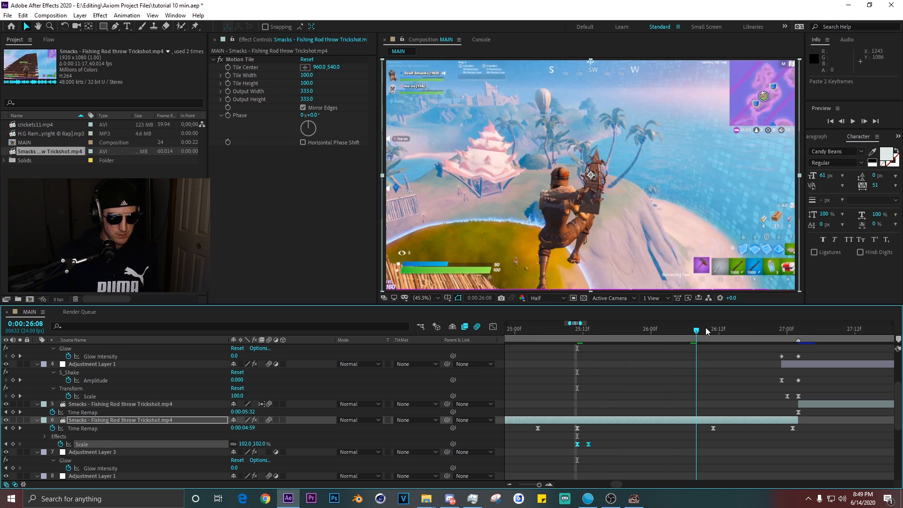
pyautogui.click(714, 329)
pyautogui.hotkey('ctrl', 'v')
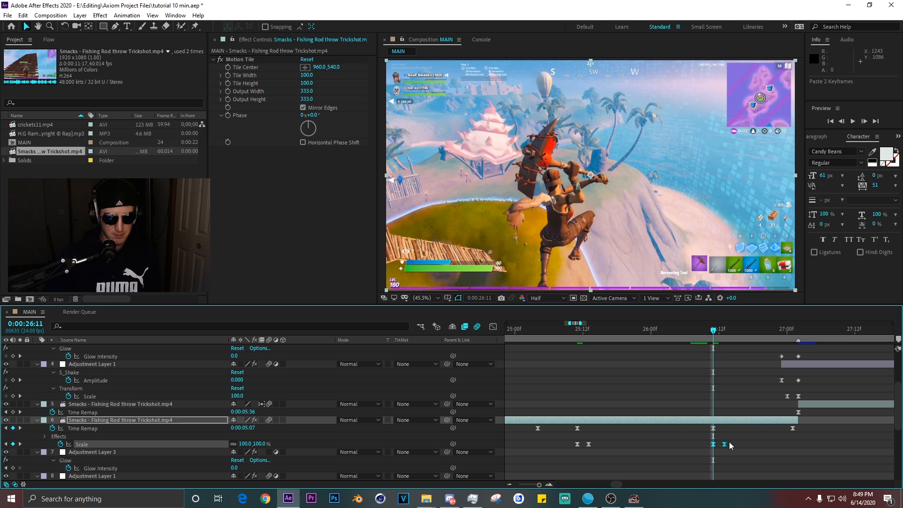
pyautogui.click(794, 332)
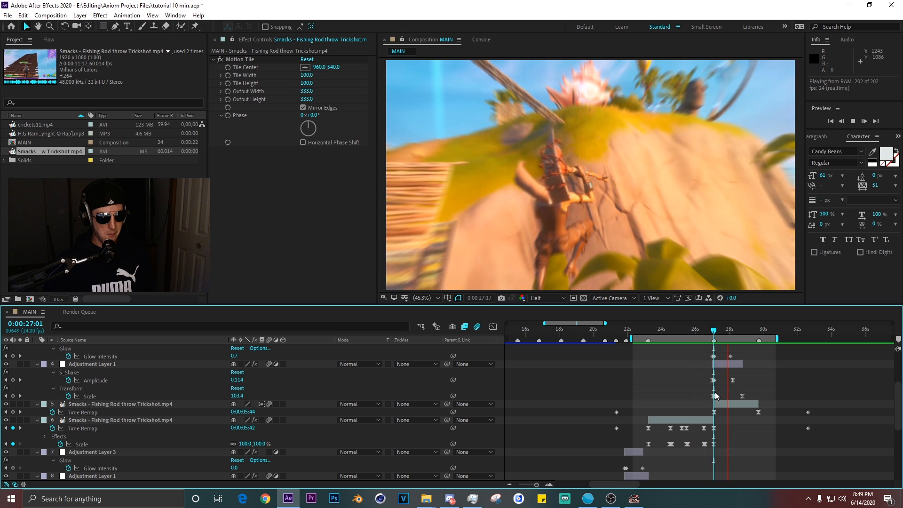
pyautogui.press('space')
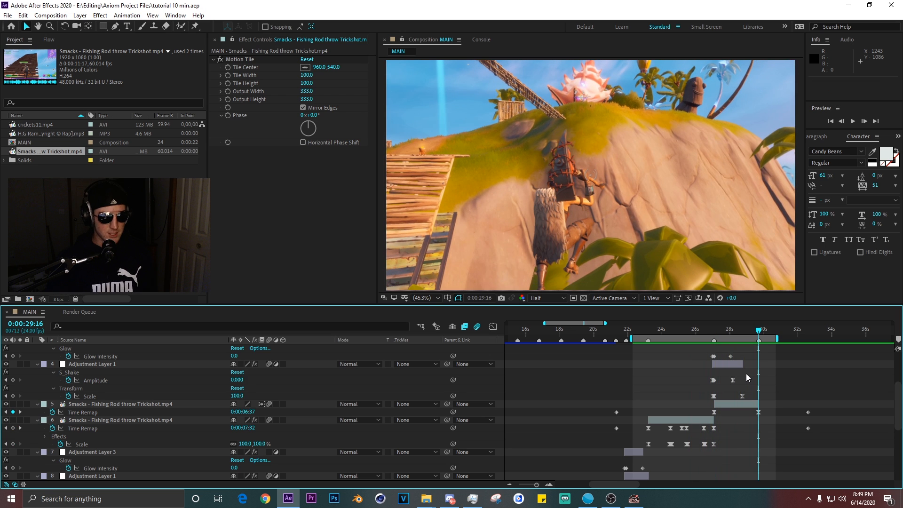